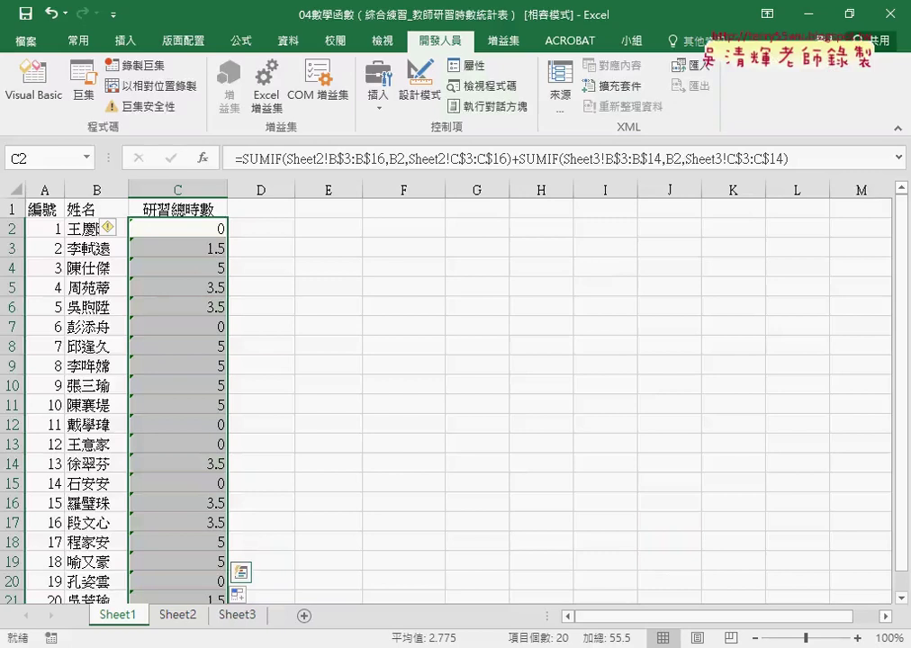
Switch to Chrome and return to the 文化EXCEL高階函數與大數據VBA04 forum's topic list
mouse_move(238, 647)
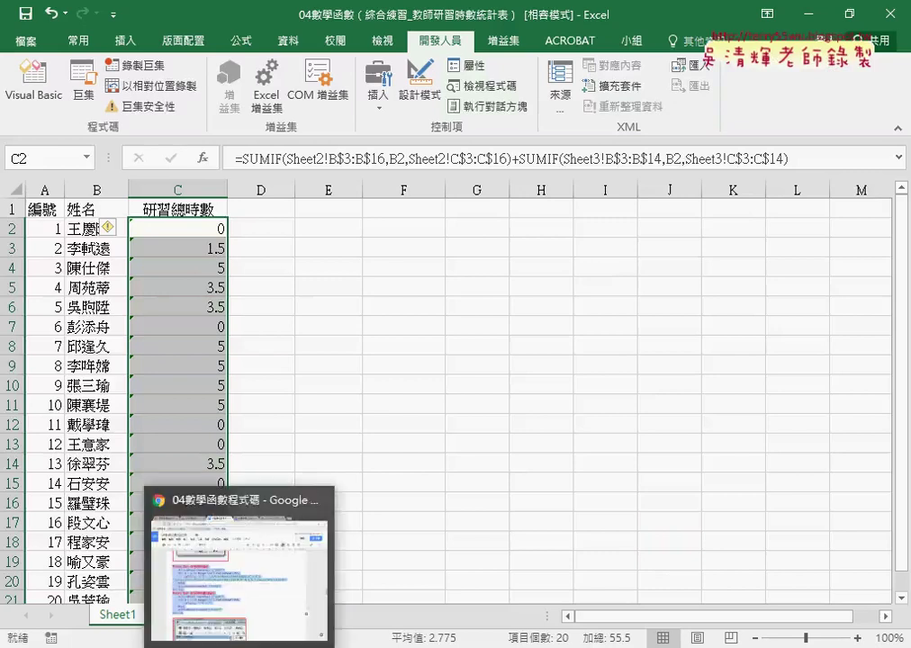
left_click(239, 567)
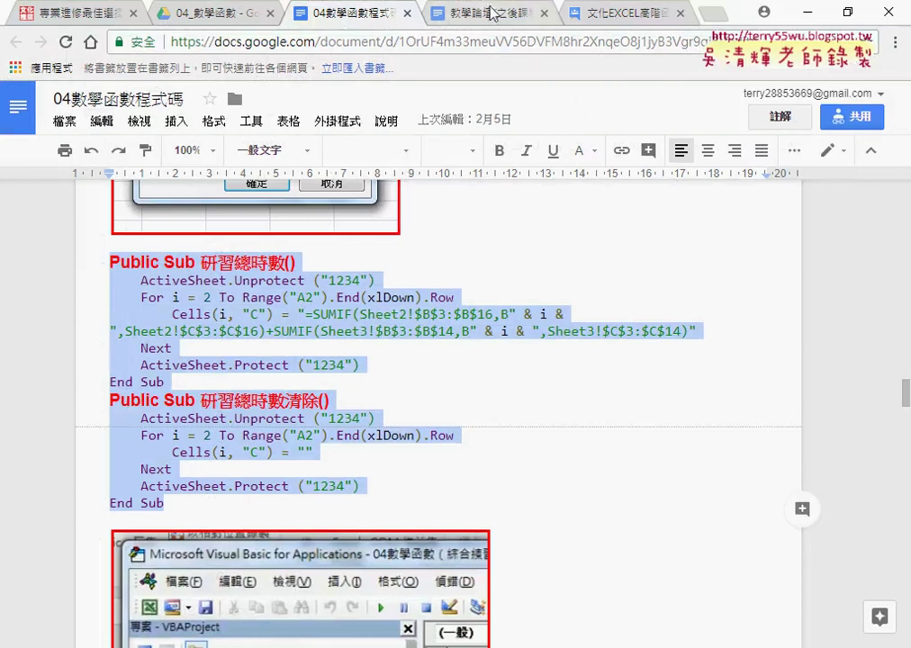
left_click(612, 14)
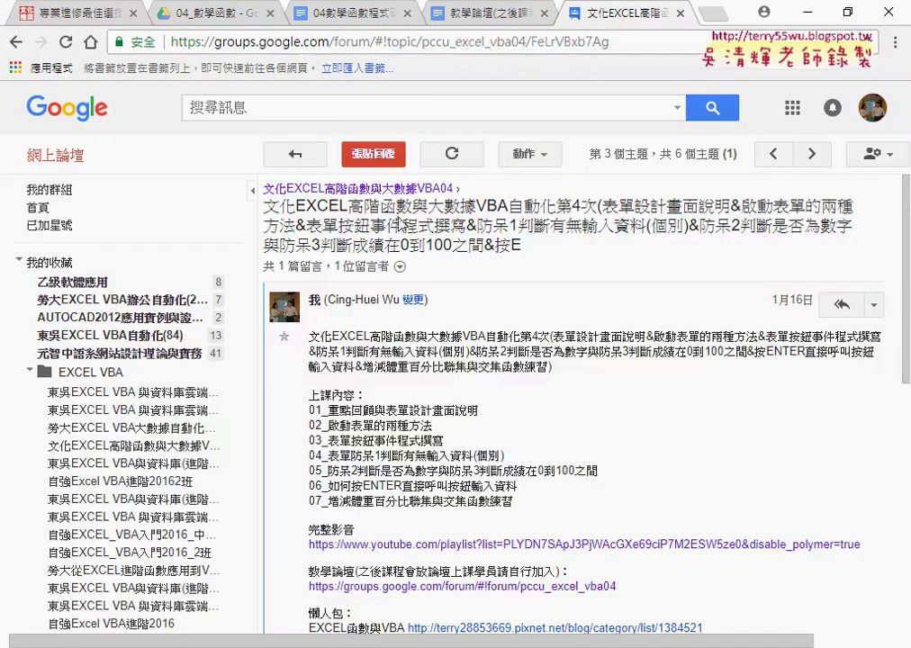
left_click(16, 41)
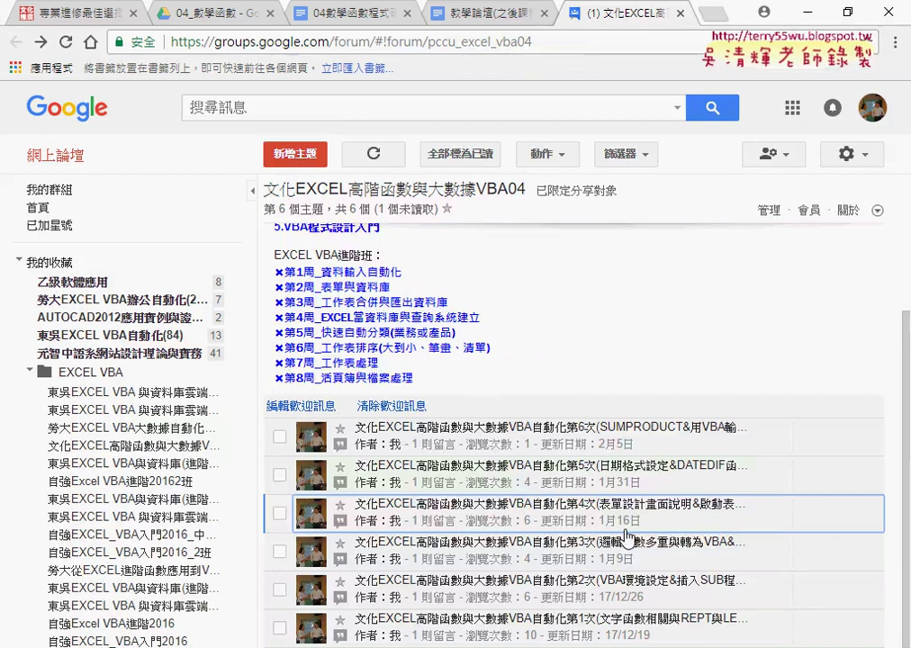
In Drive, go through _雲端白板畫面 > 04_數學函數 and open the 04數學函數程式碼 doc
left_click(194, 8)
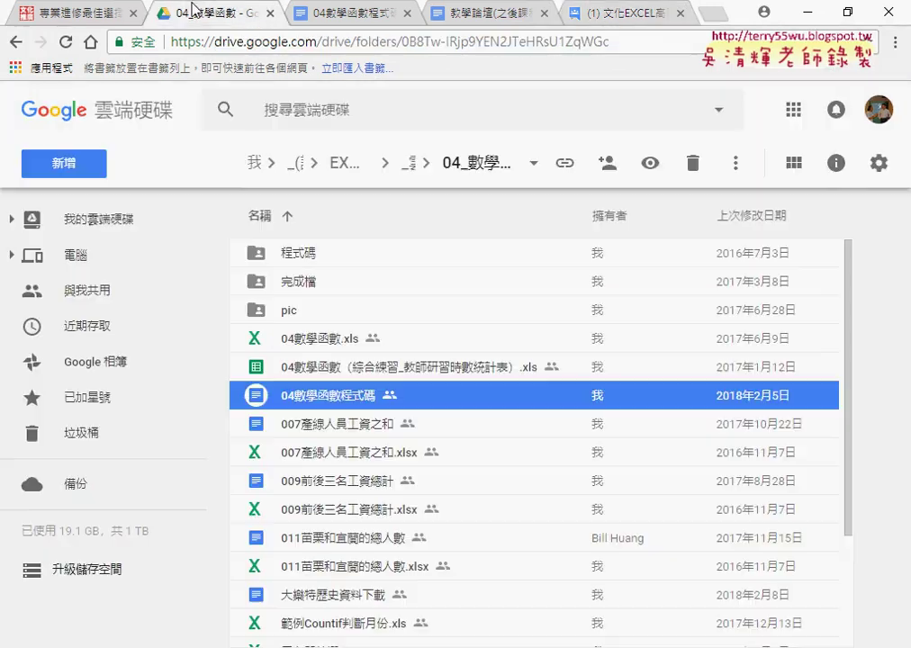
left_click(407, 169)
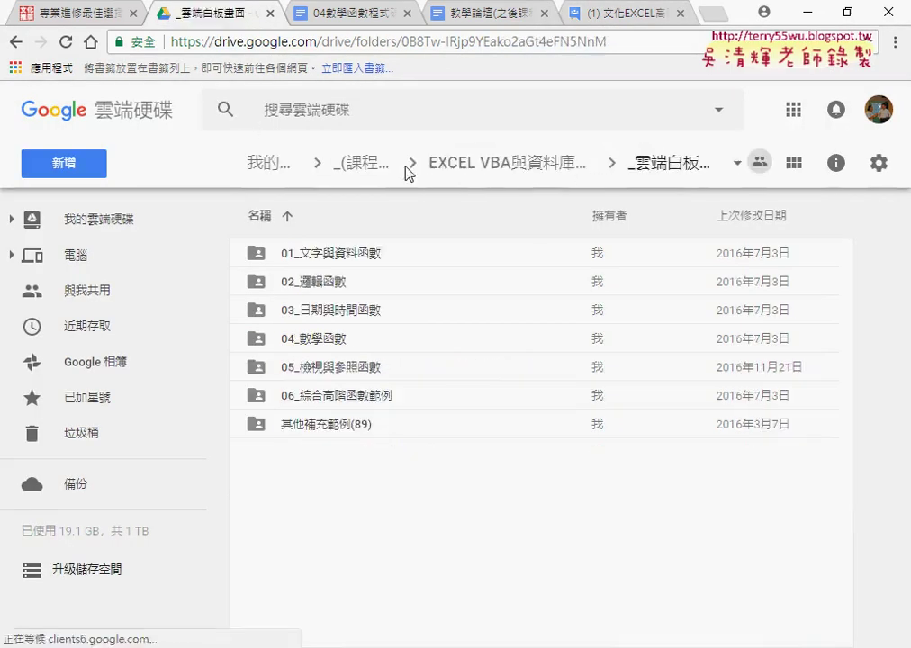
left_click(473, 167)
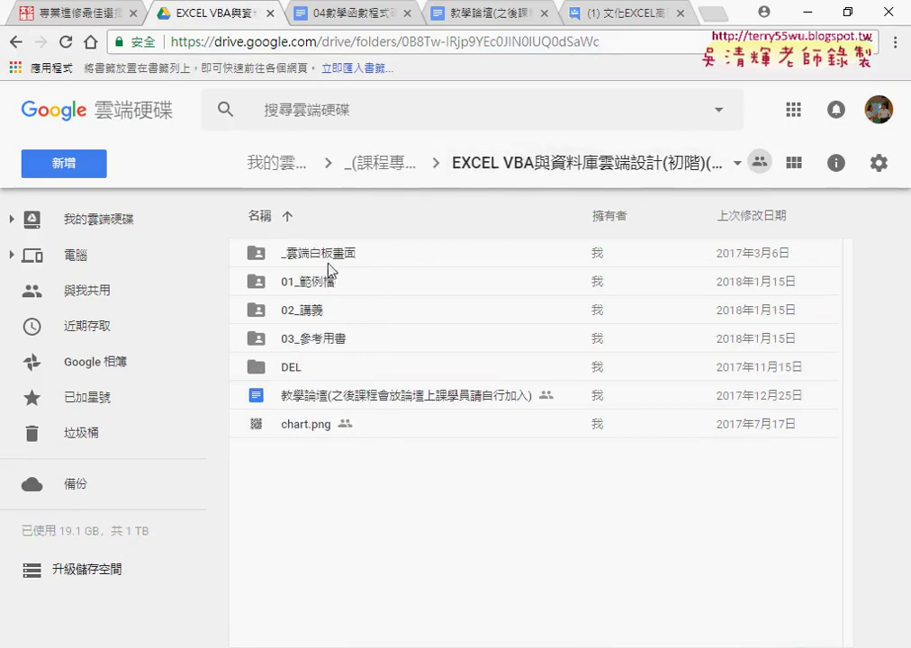
double_click(270, 254)
double_click(328, 339)
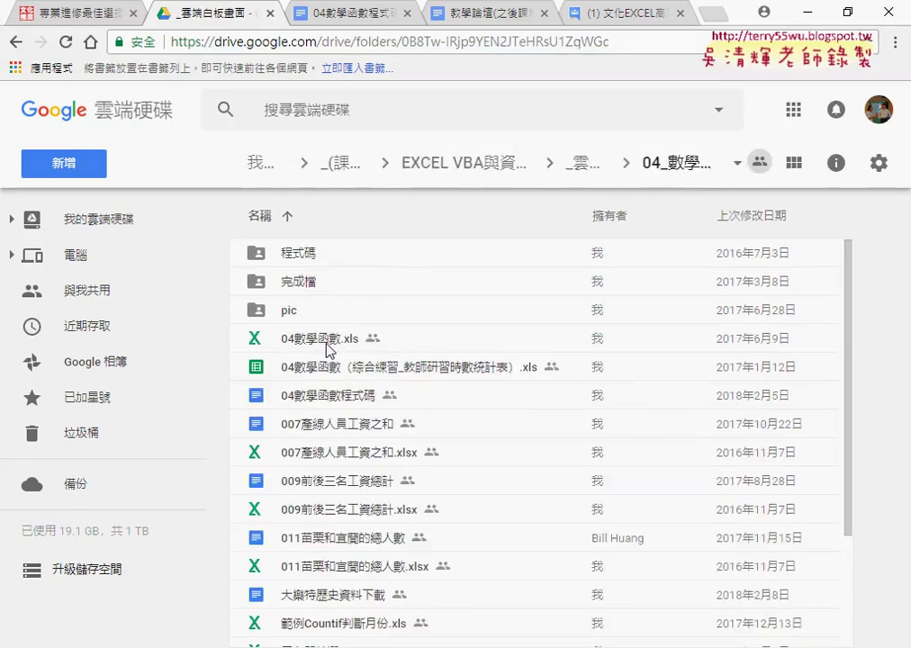
left_click(352, 402)
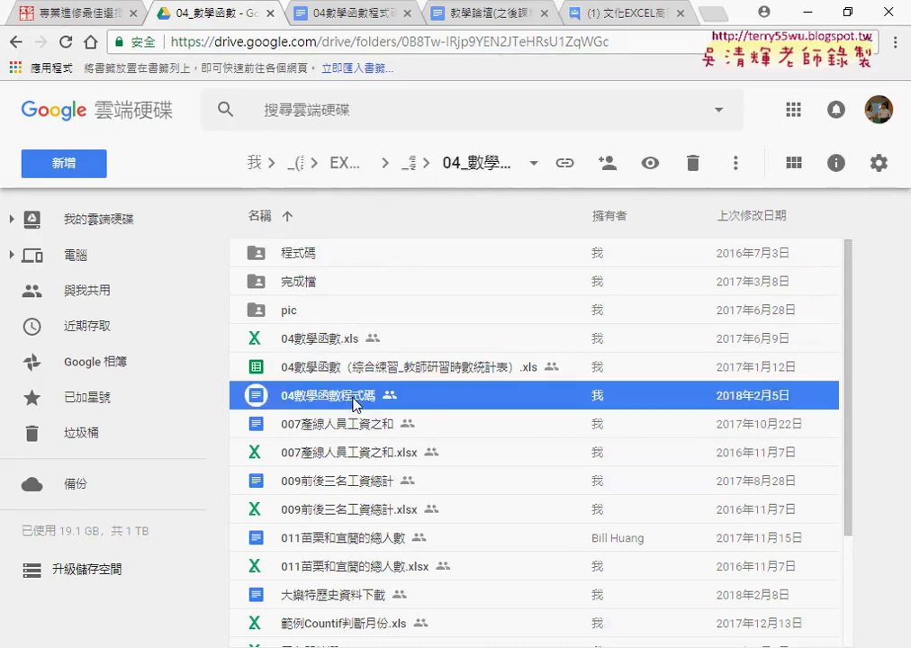
double_click(350, 405)
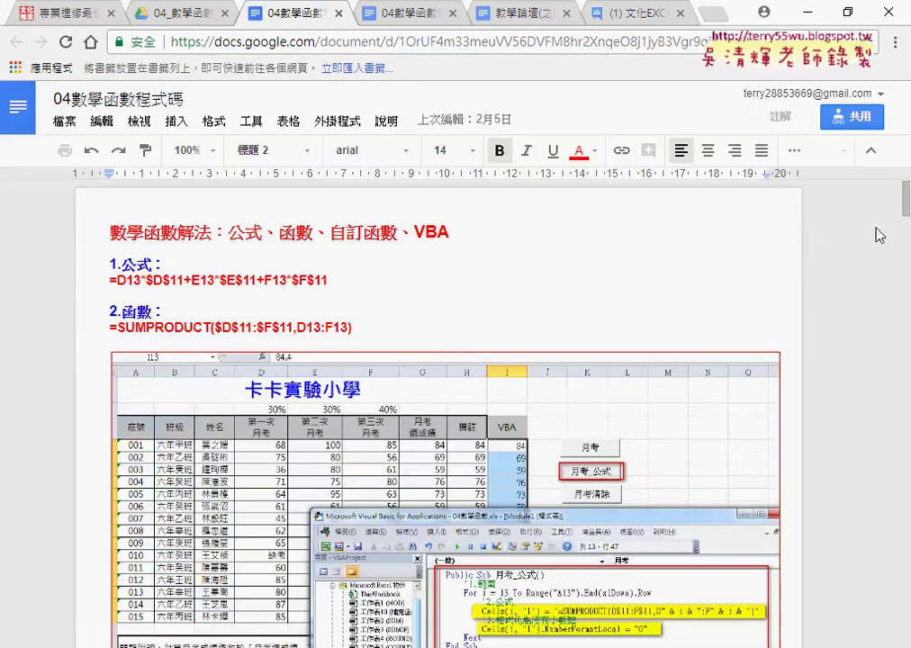
Scroll the doc down to the 如何保護公式與資料 section and highlight its heading
mouse_move(906, 200)
left_mouse_down()
mouse_move(907, 351)
mouse_move(908, 328)
left_mouse_up()
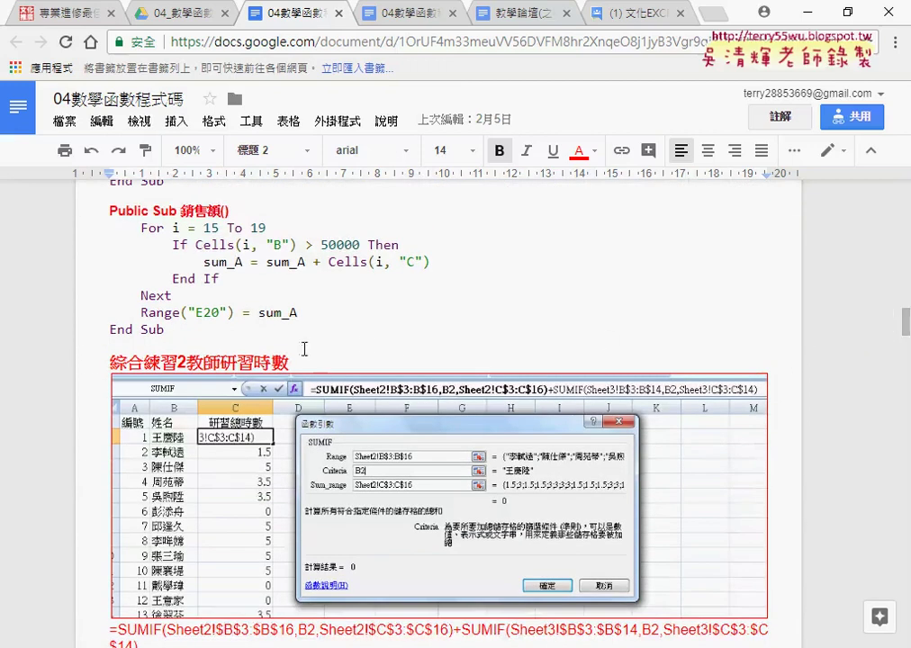
left_click_drag(83, 363, 290, 363)
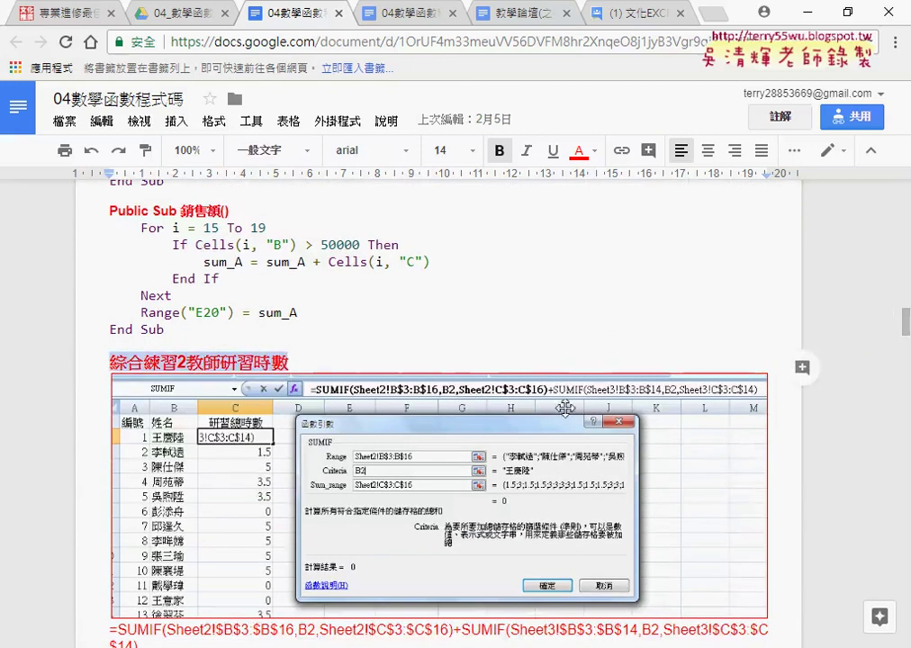
scroll(754, 413, "down", 2)
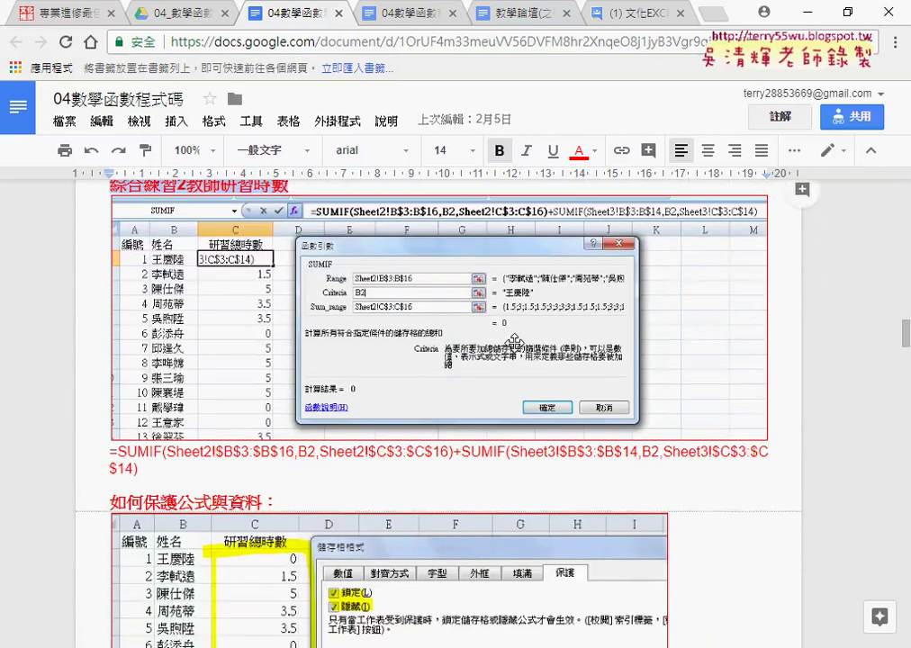
scroll(512, 343, "down", 1)
scroll(458, 394, "down", 1)
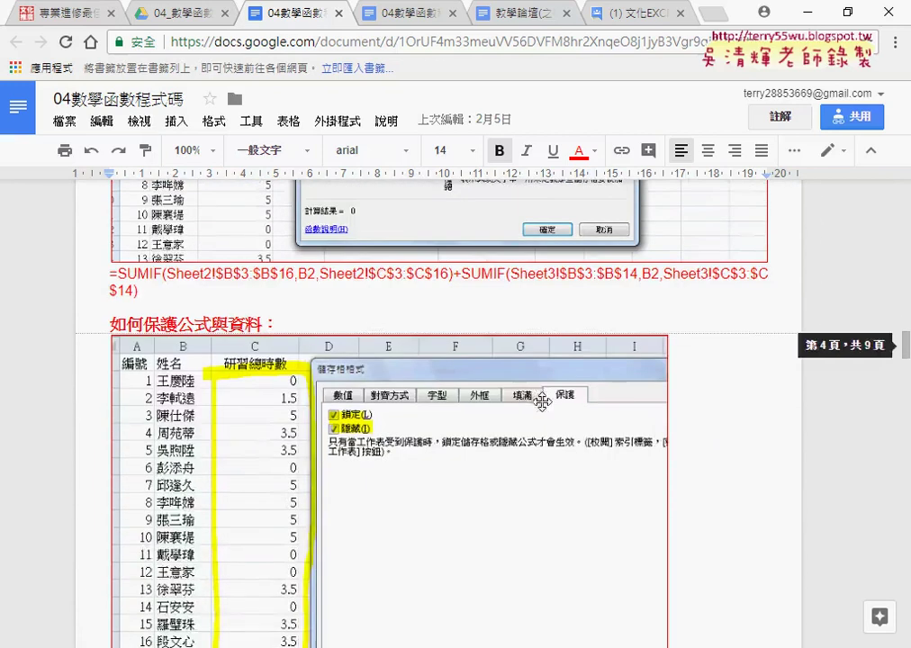
scroll(407, 315, "down", 2)
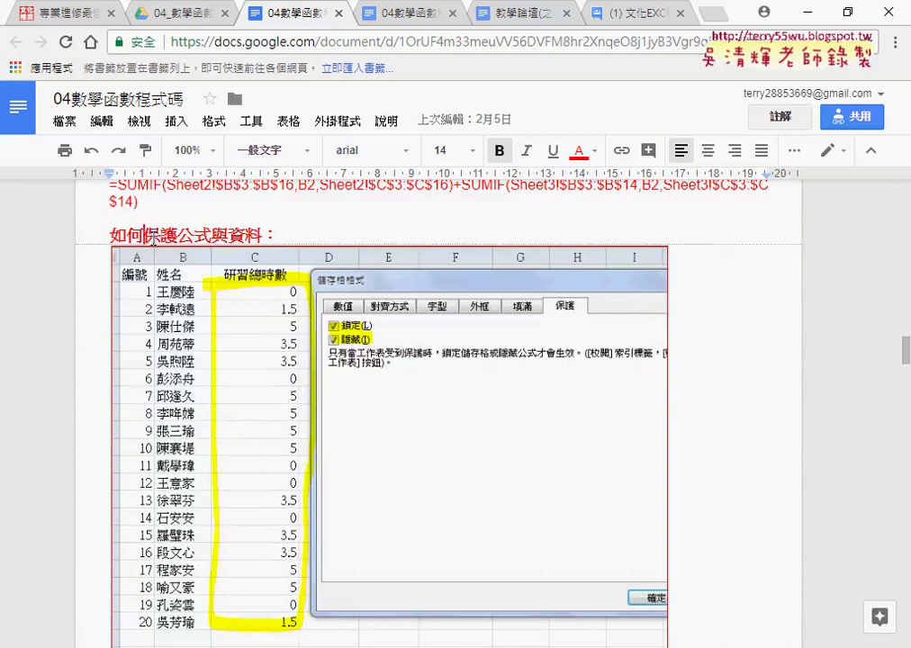
left_click_drag(145, 236, 260, 236)
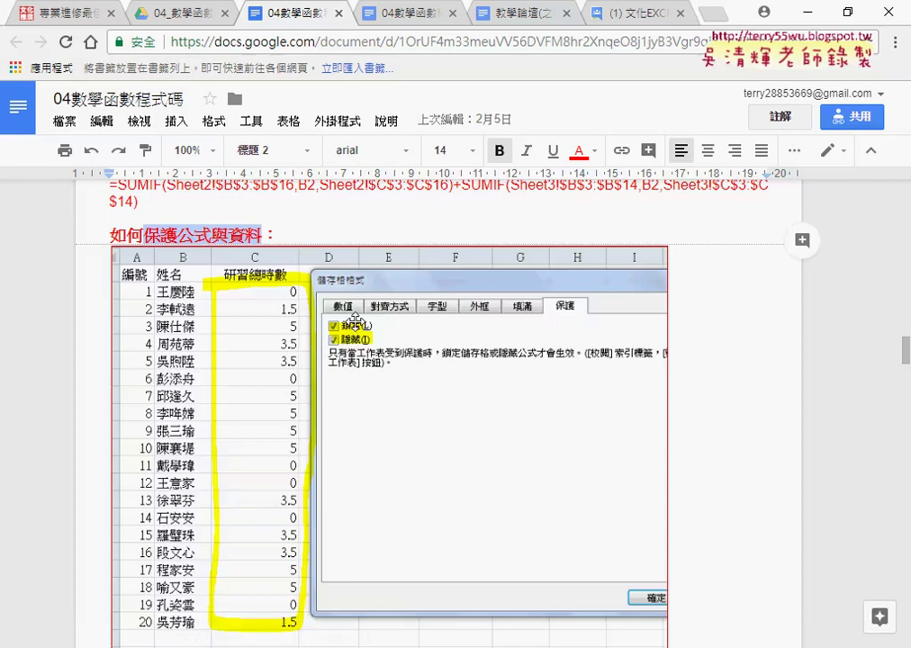
Select the whole Sheet1 in Excel and clear Locked and Hidden under Format Cells > Protection
mouse_move(457, 646)
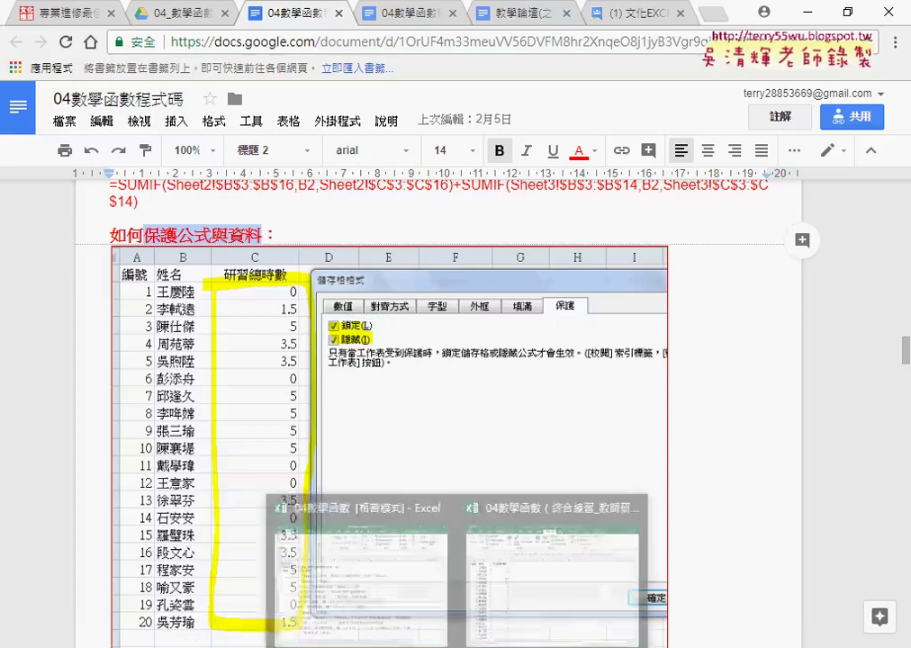
left_click(518, 617)
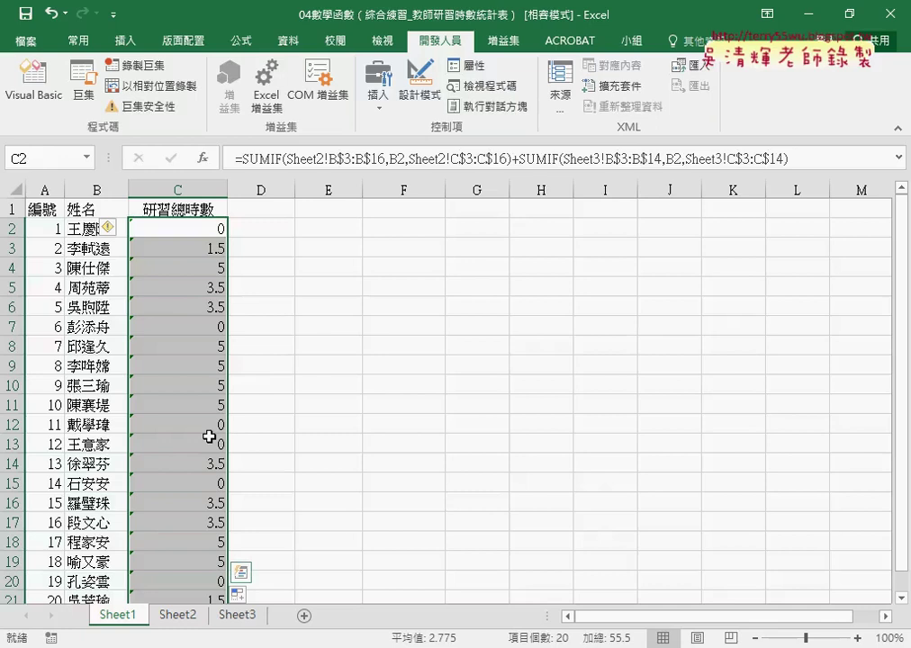
left_click(16, 186)
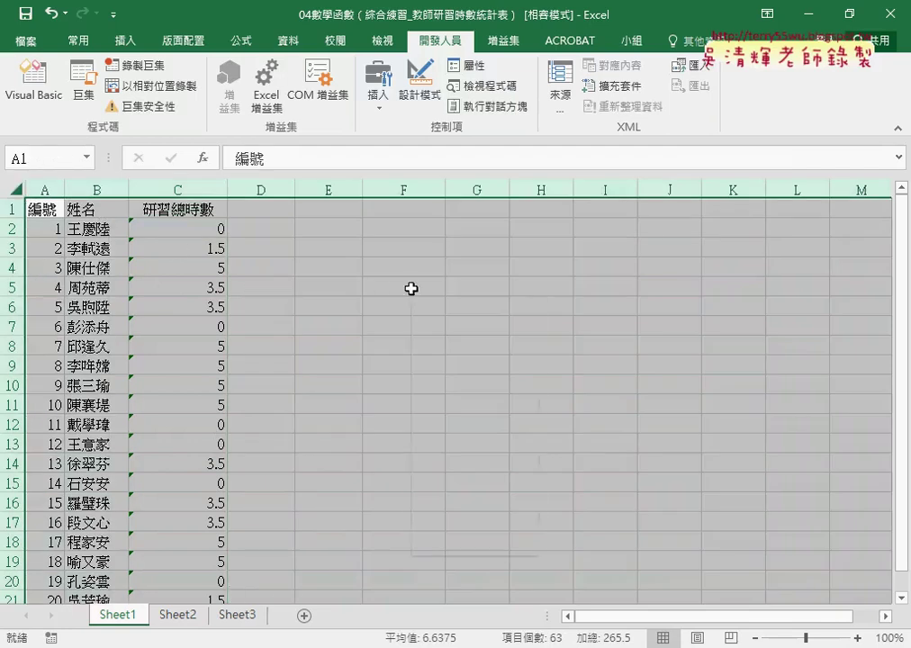
right_click(412, 295)
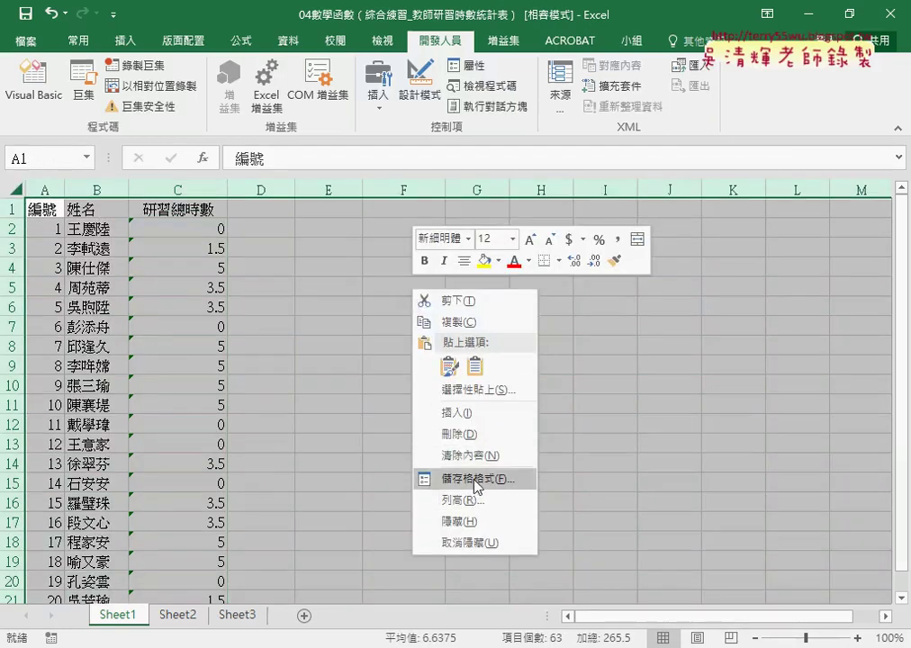
left_click(477, 480)
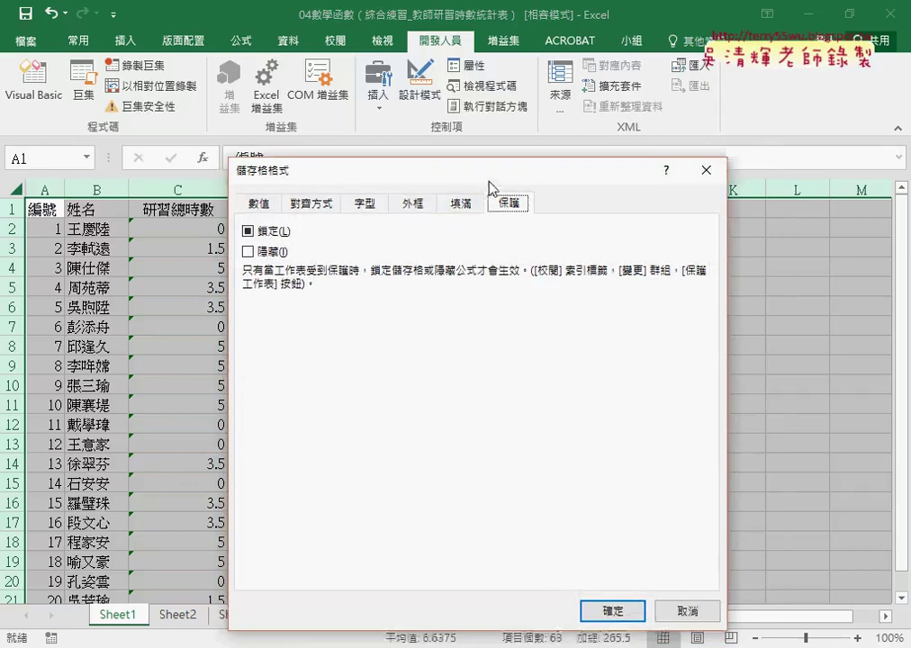
left_click_drag(490, 183, 539, 102)
left_click(295, 150)
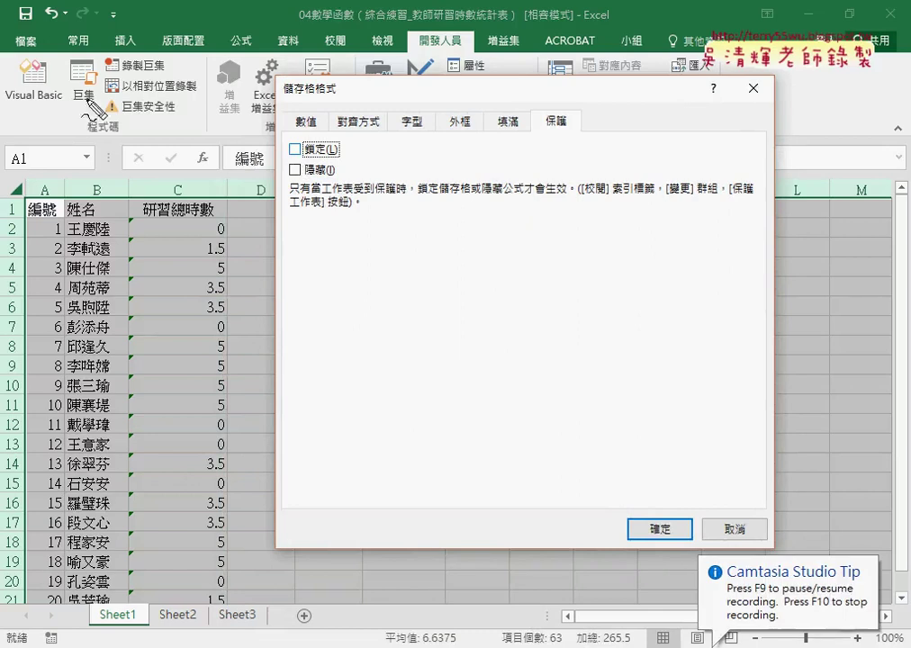
left_click_drag(128, 213, 134, 601)
mouse_move(129, 222)
left_mouse_down()
mouse_move(229, 622)
mouse_move(135, 596)
left_mouse_up()
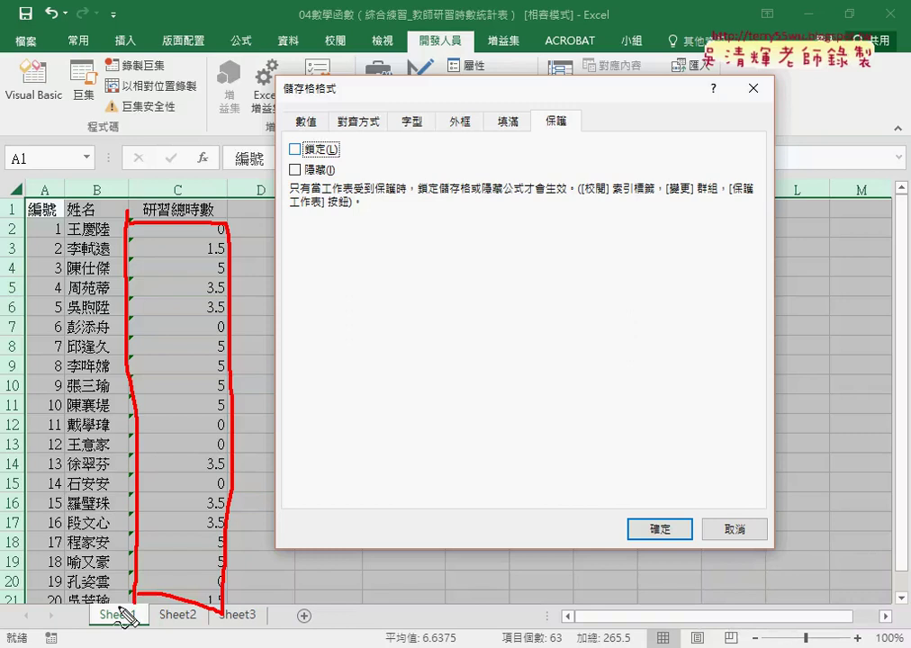
key("Escape")
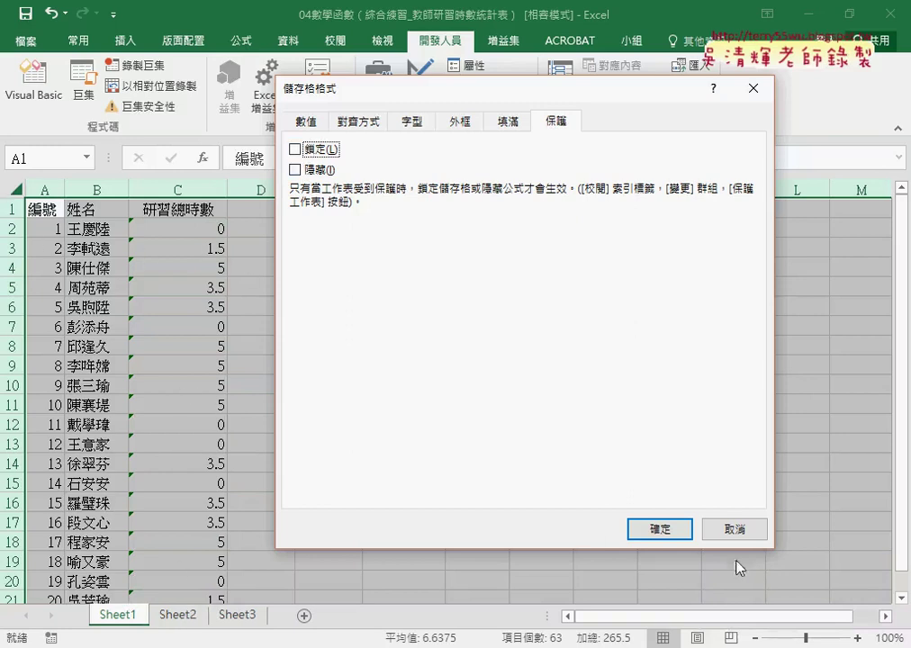
left_click(680, 533)
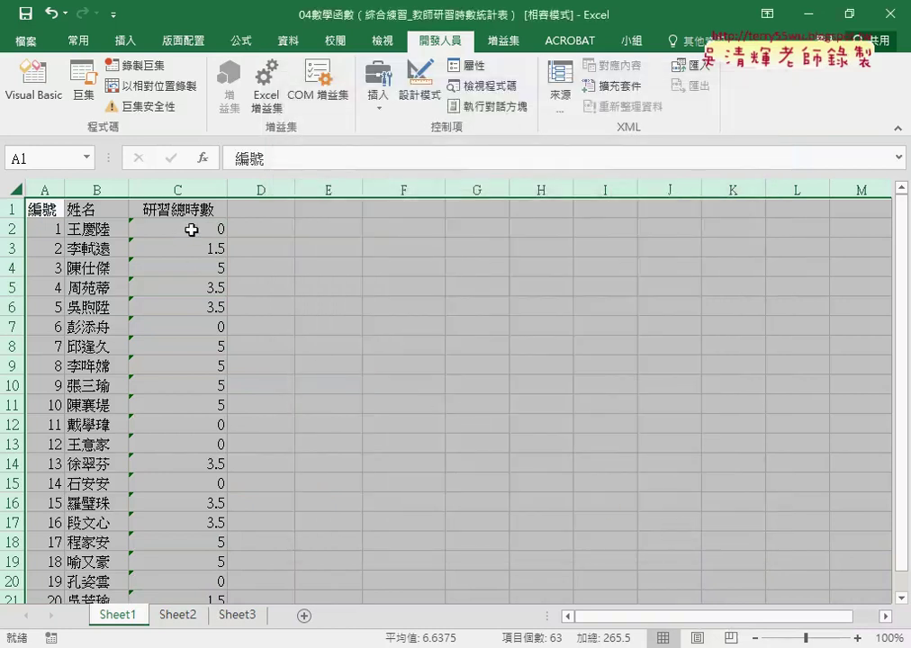
Select C2:C21 and tick Locked and Hidden on the Format Cells Protection tab
left_click_drag(194, 229, 202, 558)
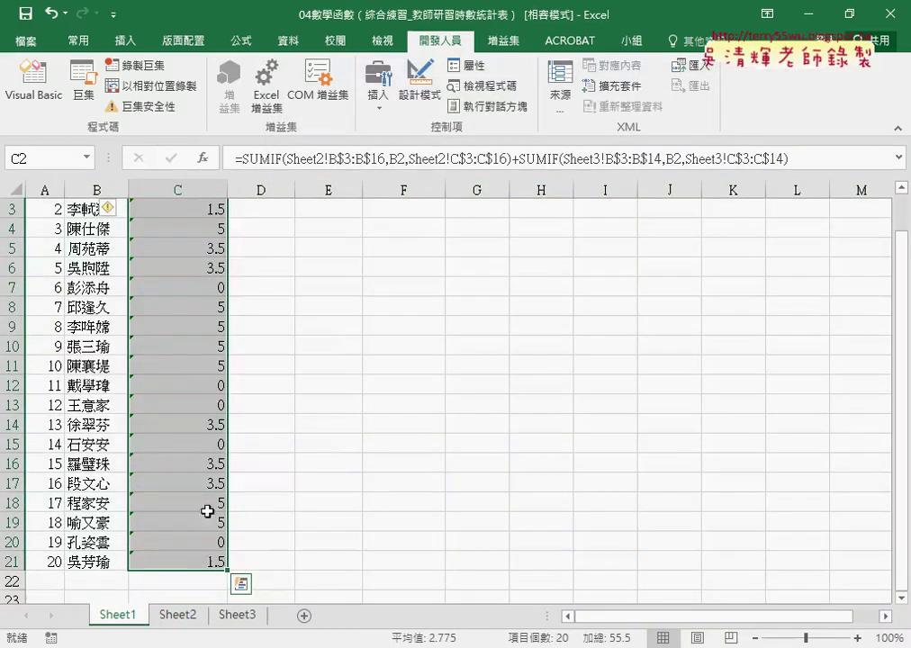
right_click(178, 358)
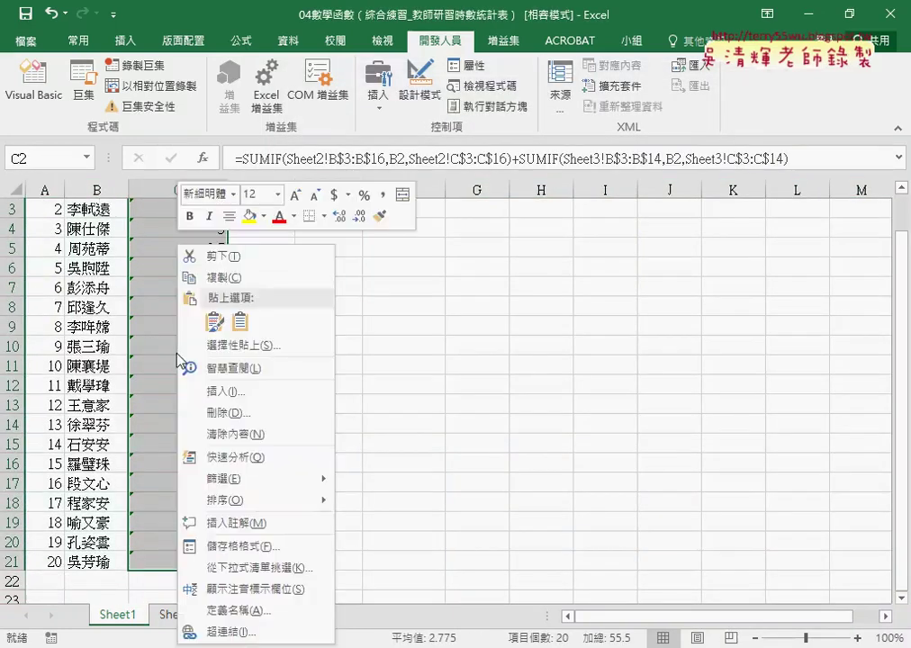
left_click(263, 545)
left_click_drag(194, 185, 594, 117)
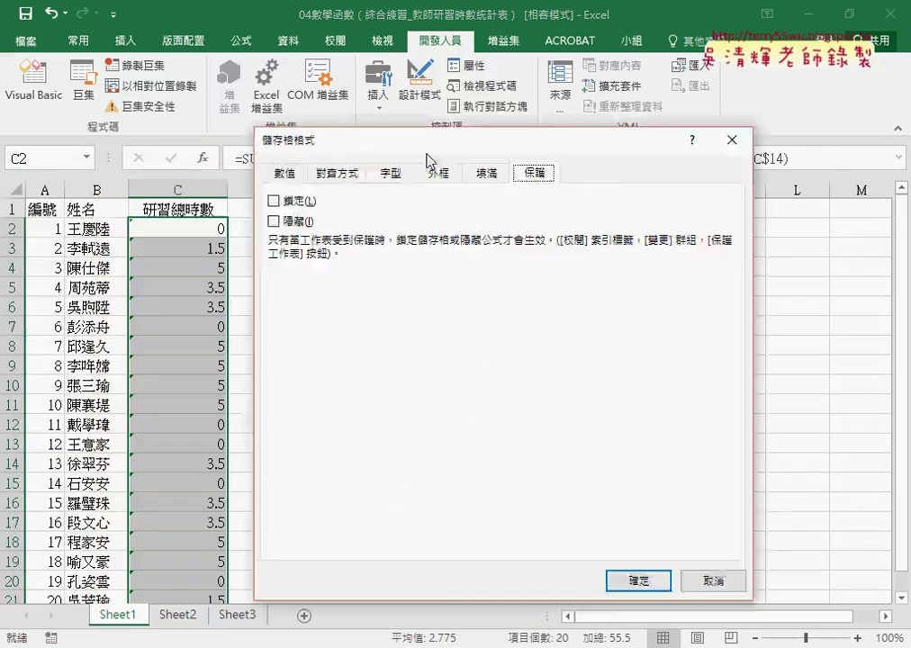
left_click(457, 171)
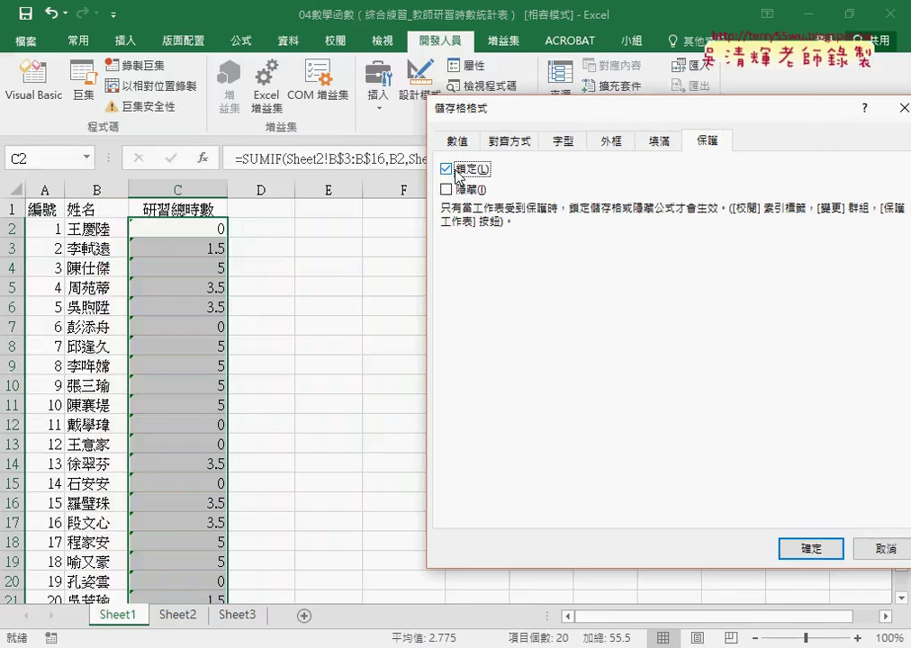
left_click(446, 190)
Mark column C and the Locked option in red, then apply the settings with OK
mouse_move(480, 123)
left_mouse_down()
mouse_move(383, 239)
mouse_move(360, 238)
left_mouse_up()
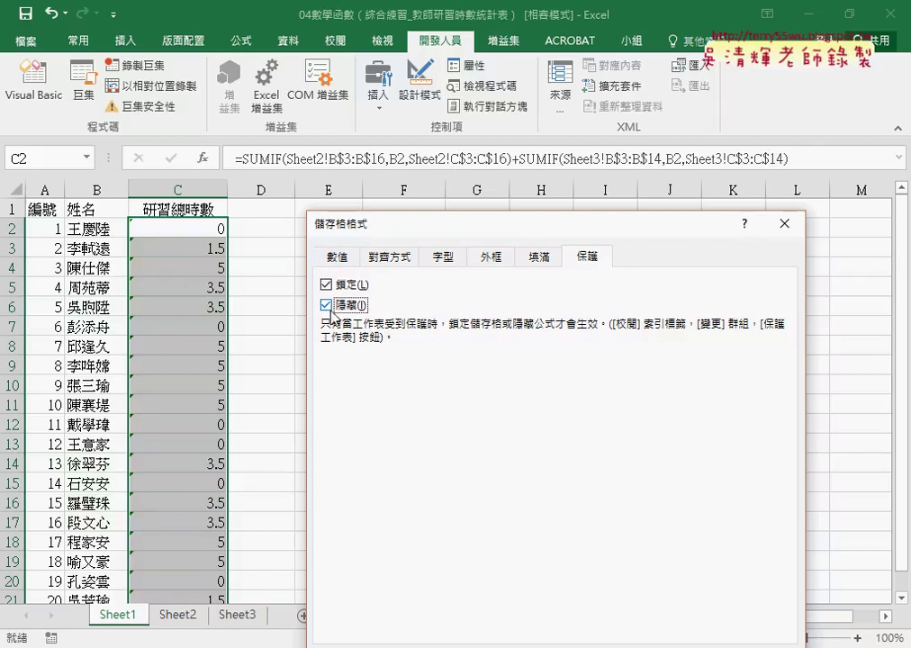
left_click_drag(442, 227, 424, 96)
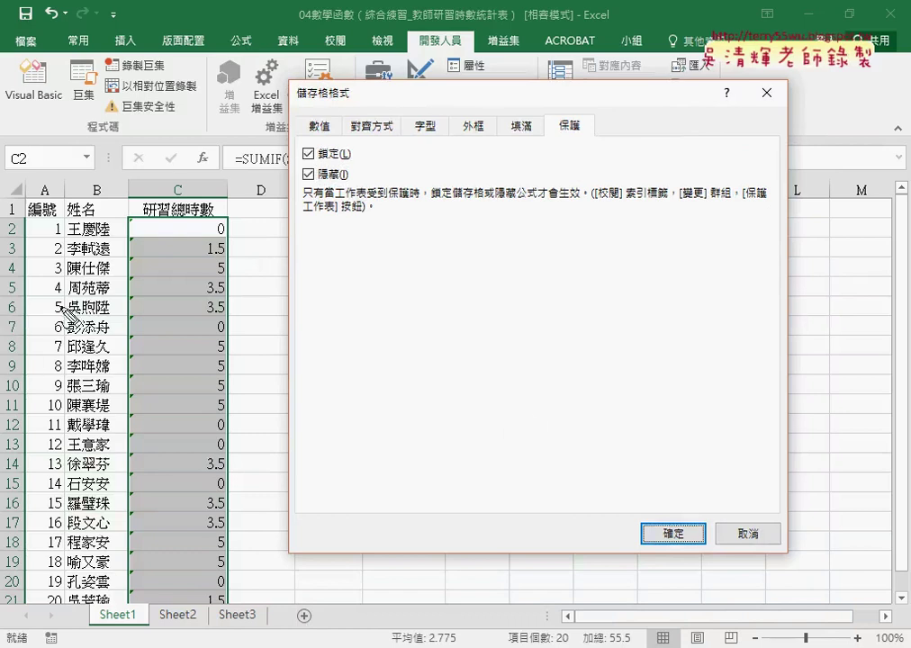
mouse_move(137, 260)
left_mouse_down()
mouse_move(126, 495)
mouse_move(221, 270)
mouse_move(233, 581)
left_mouse_up()
left_click_drag(145, 592, 225, 584)
left_click_drag(300, 151, 322, 185)
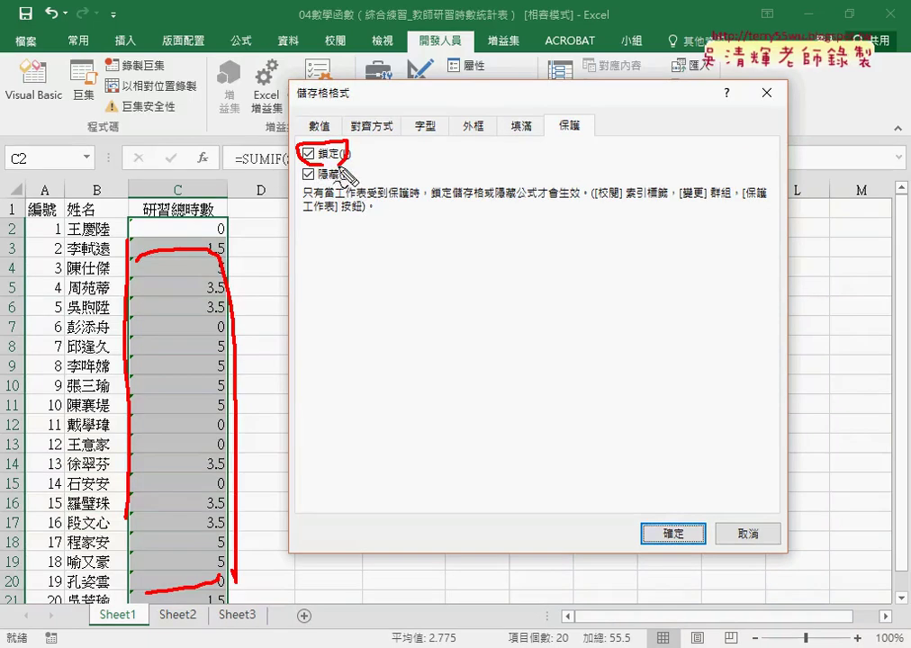
key("Escape")
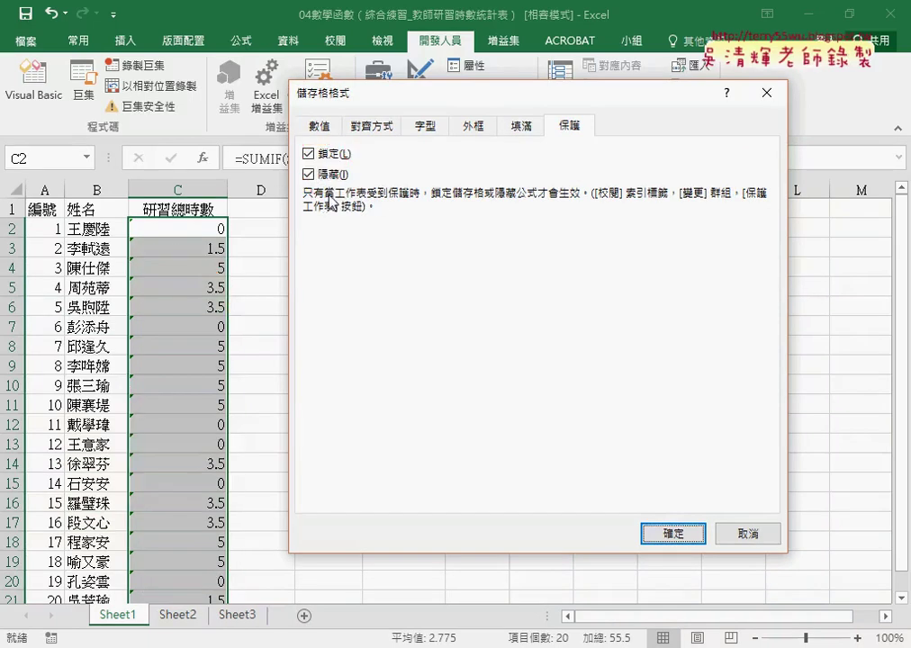
left_click(671, 533)
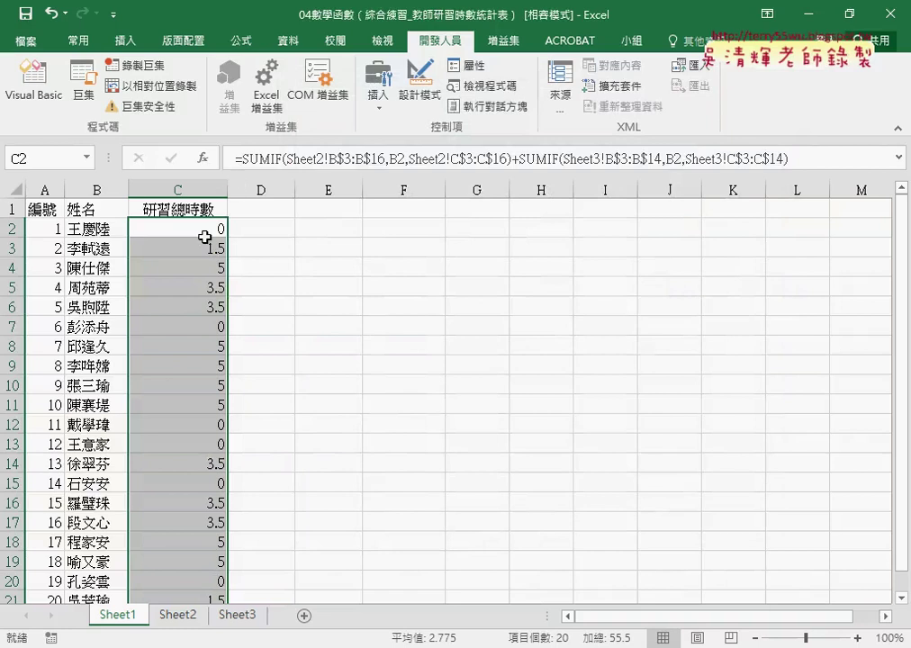
Protect Sheet1 from the Review tab, leaving the password empty
left_click(340, 41)
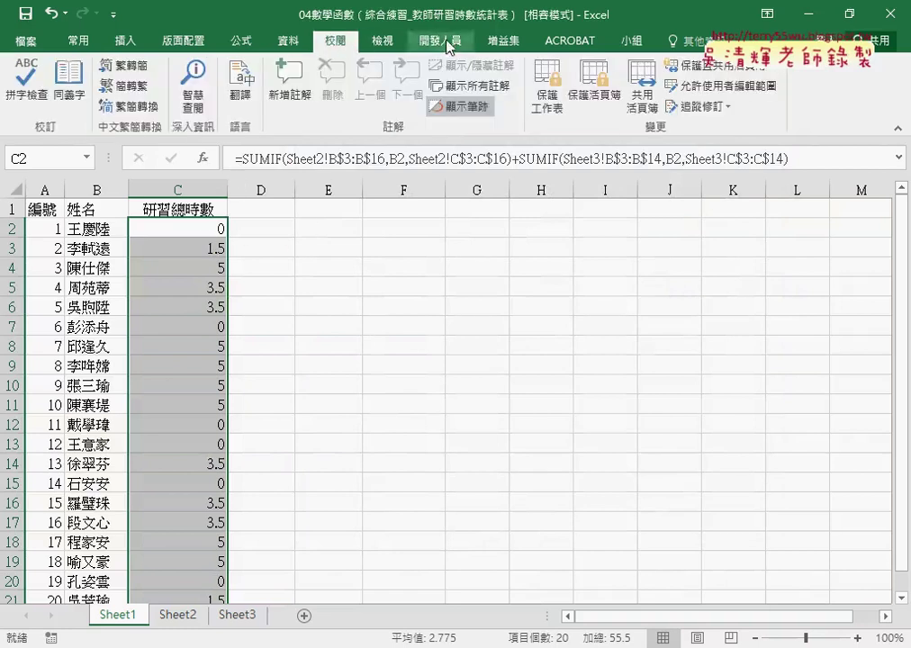
left_click(547, 105)
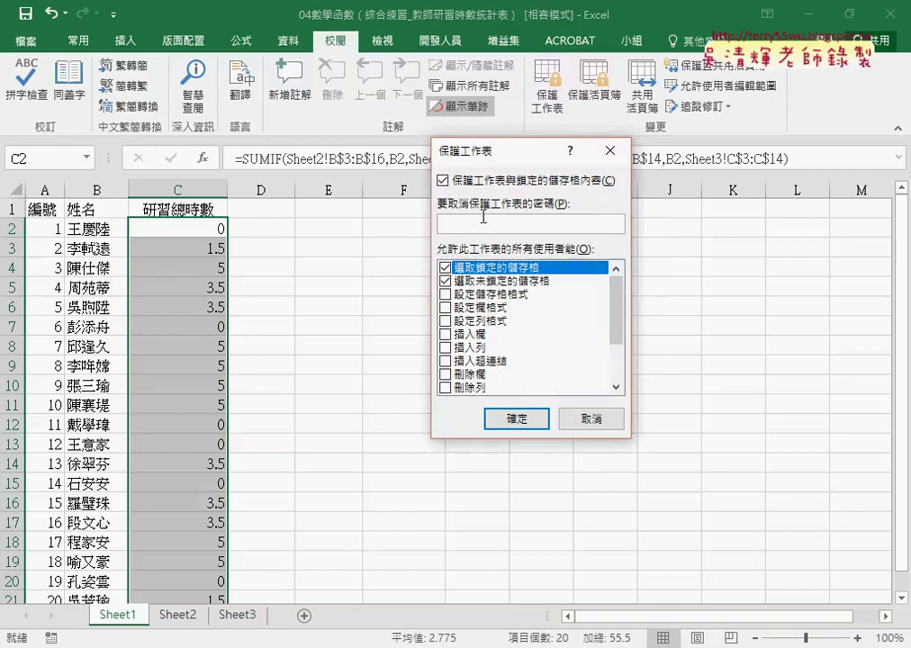
left_click(530, 421)
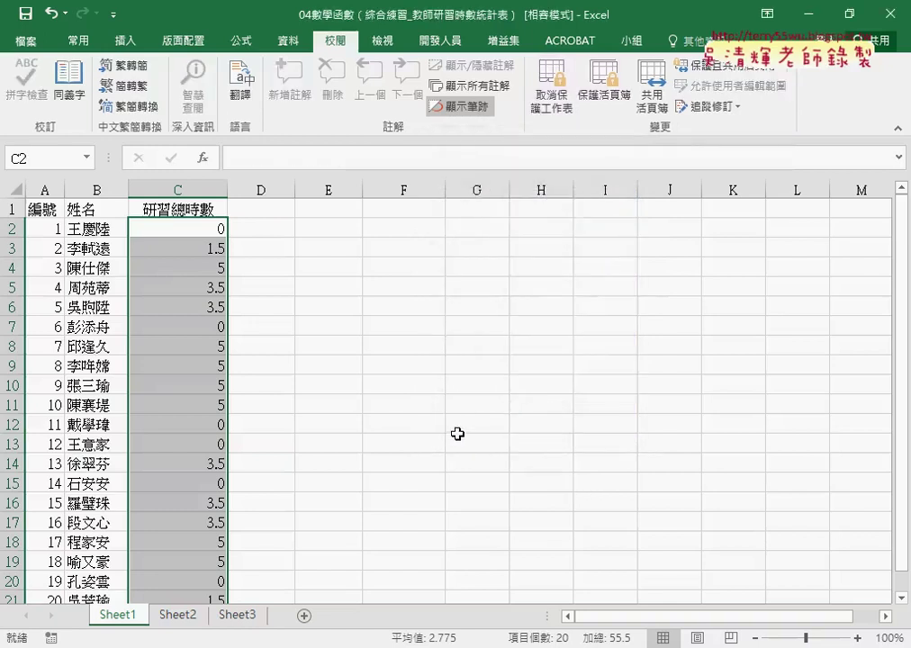
Try editing C2, dismiss the protected-sheet warning, then choose Unprotect Sheet
scroll(317, 42, "down", 1)
scroll(340, 45, "up", 1)
left_click(221, 231)
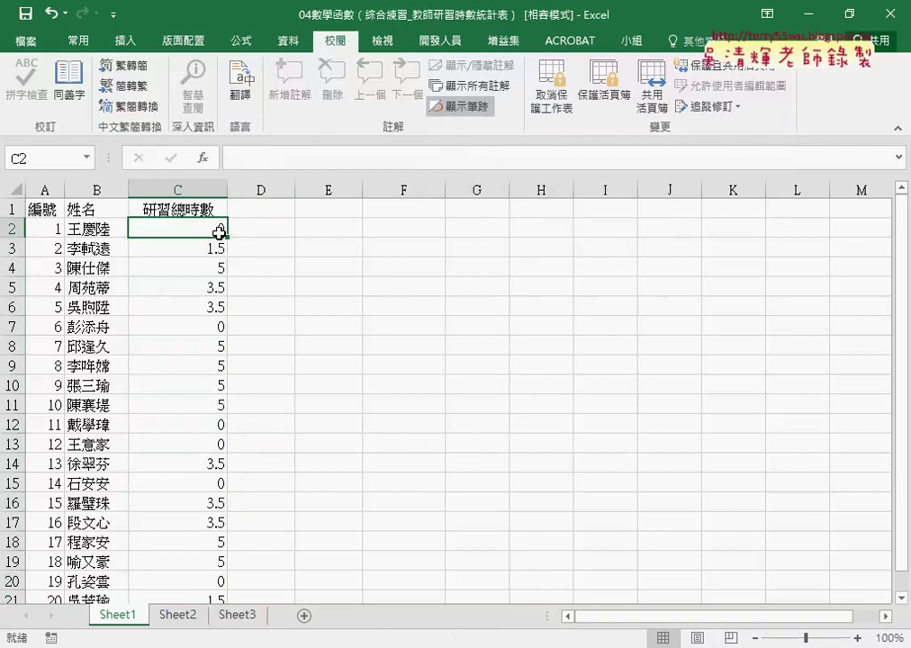
left_click_drag(220, 233, 224, 240)
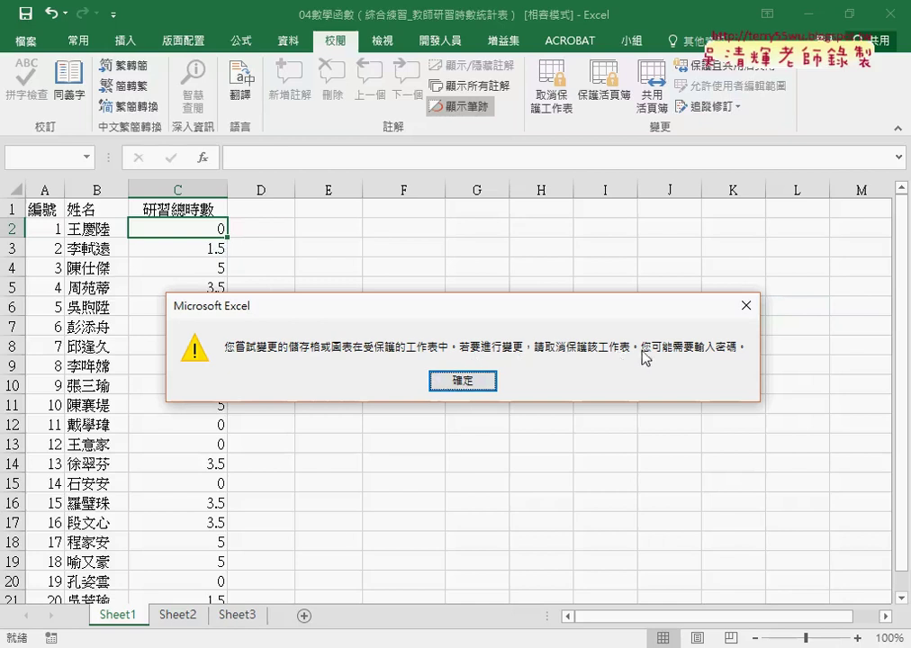
left_click(457, 372)
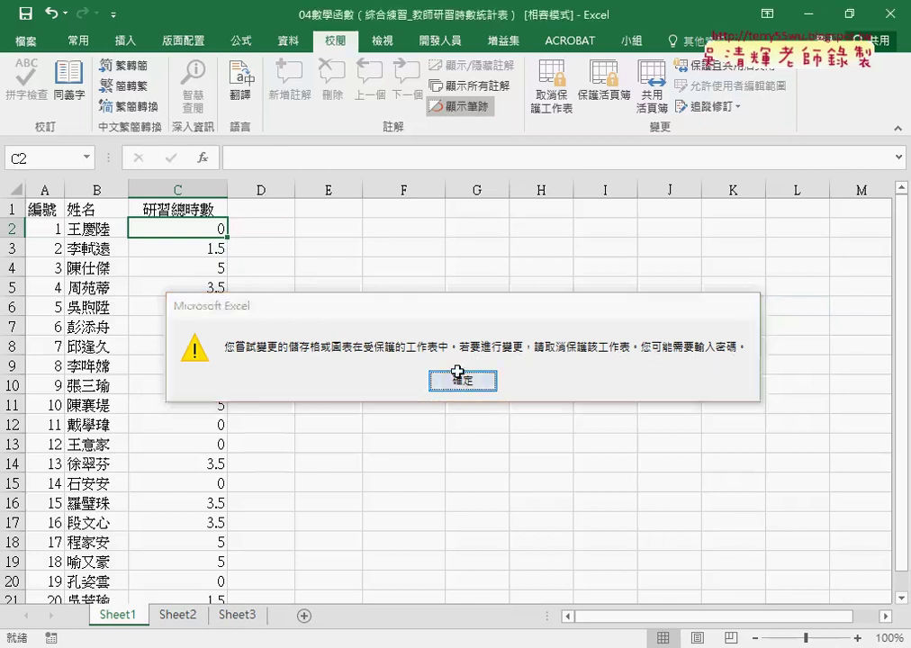
left_click(553, 104)
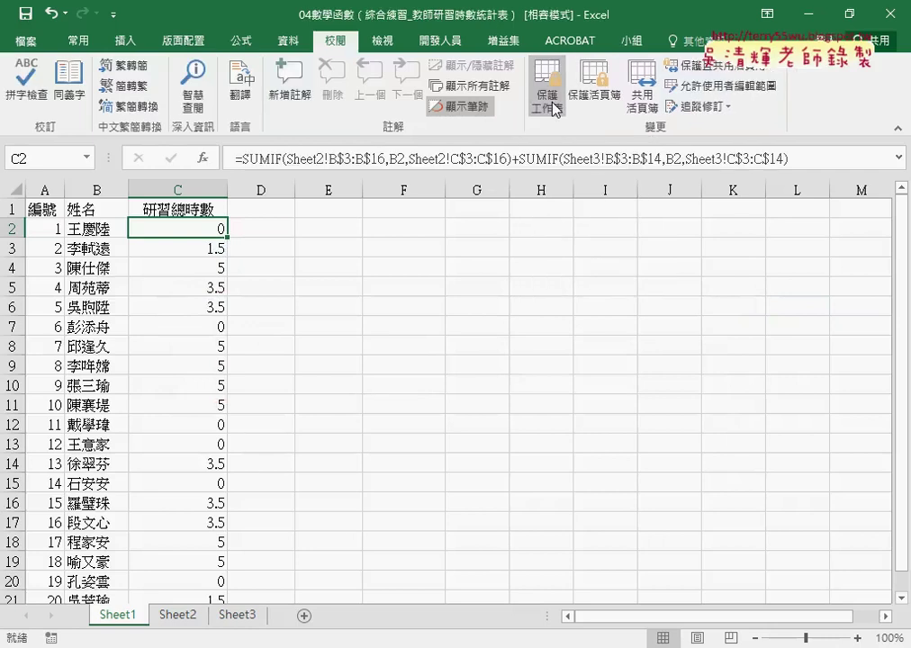
Protect the sheet again, entering and confirming a password, then select an empty cell
left_click(554, 108)
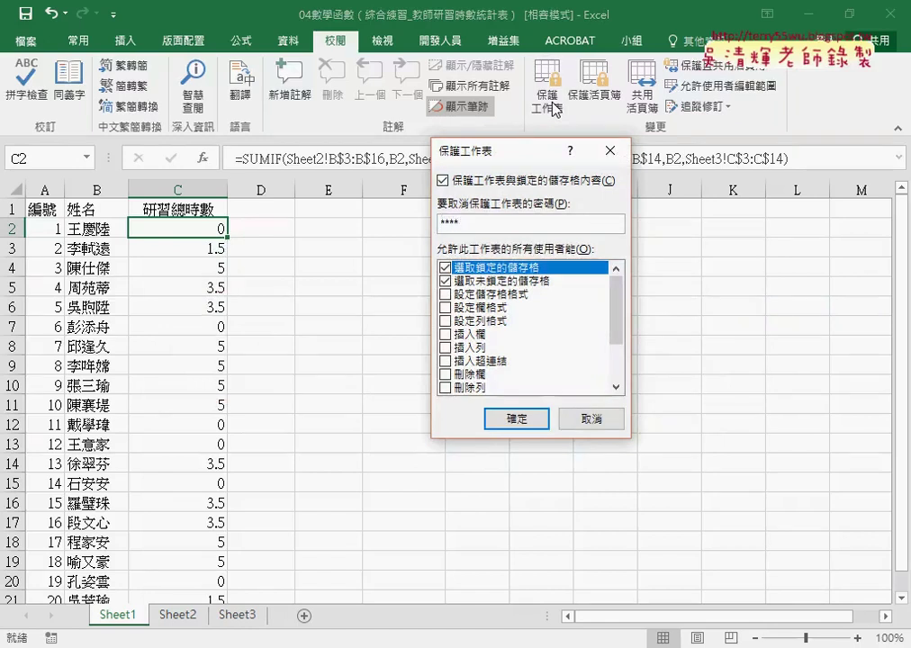
key("Return")
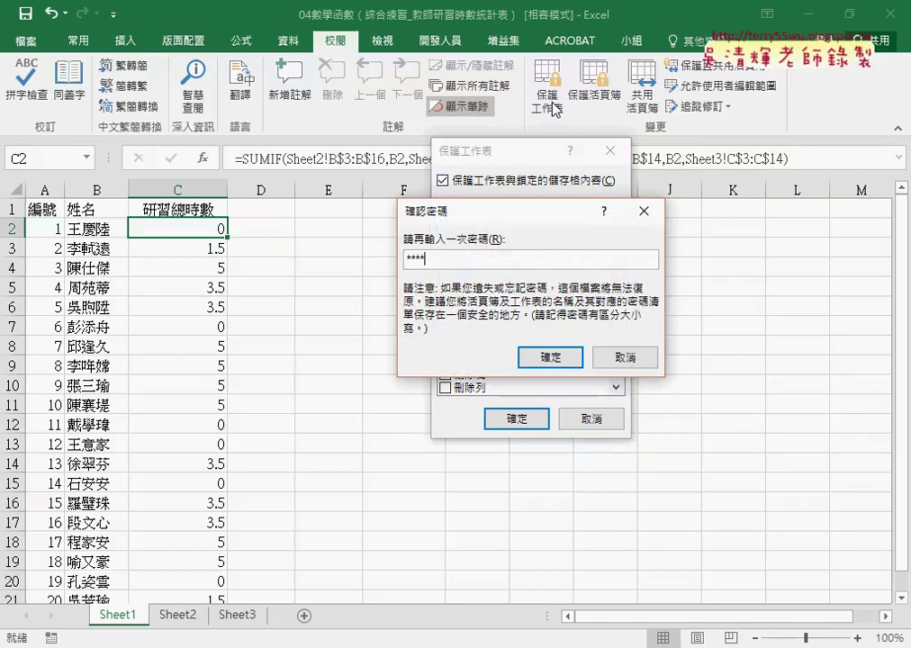
key("Return")
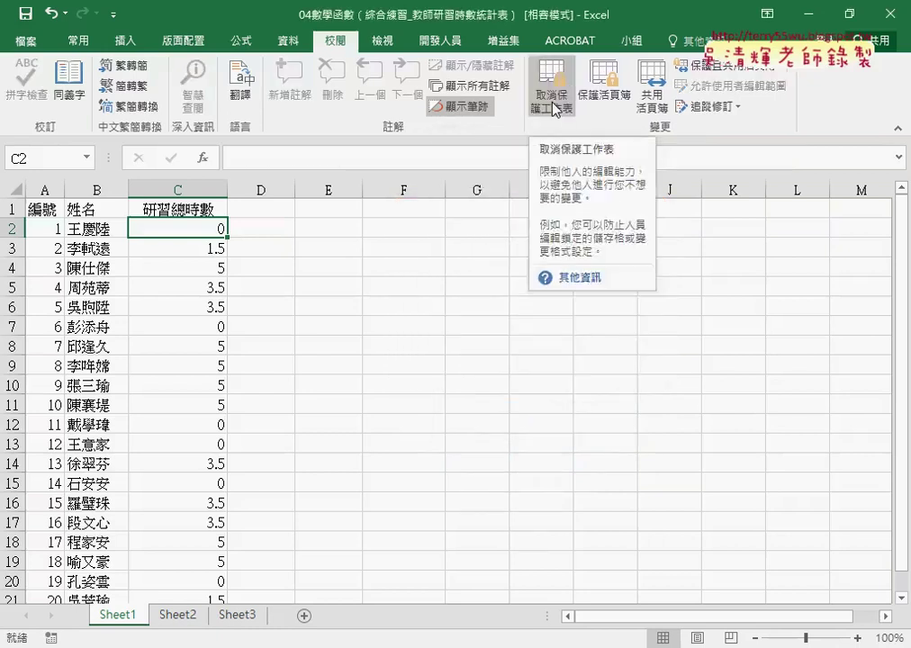
left_click(391, 366)
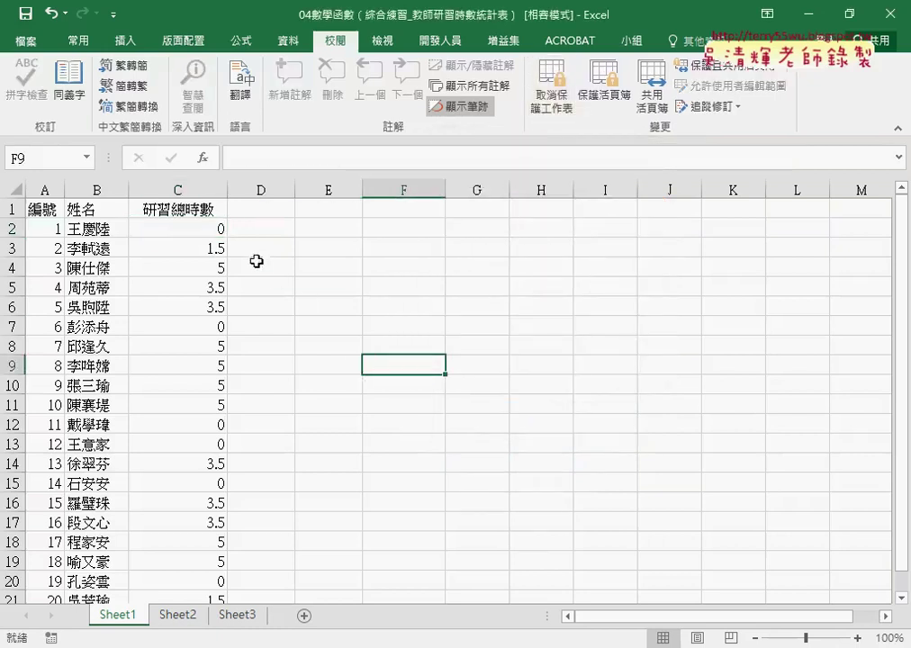
left_click(191, 232)
double_click(191, 231)
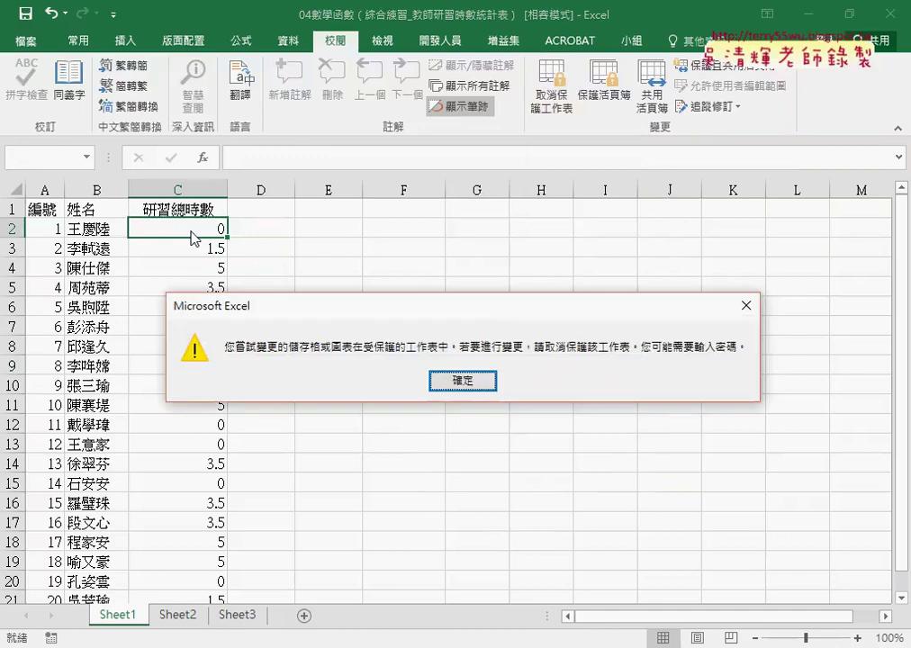
left_click(462, 381)
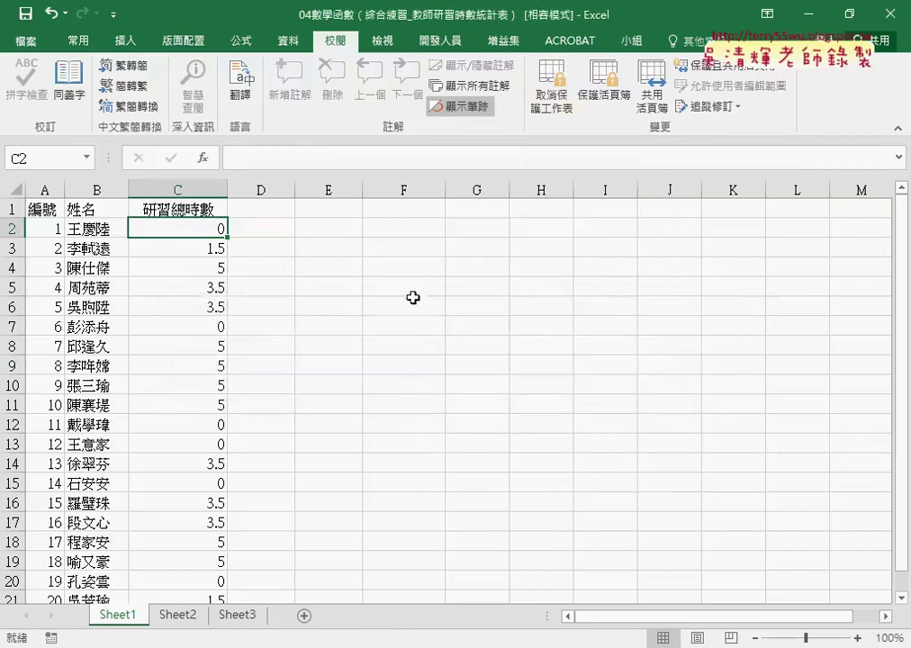
left_click(270, 157)
left_click(460, 390)
left_click(275, 158)
left_click(466, 379)
left_click(544, 101)
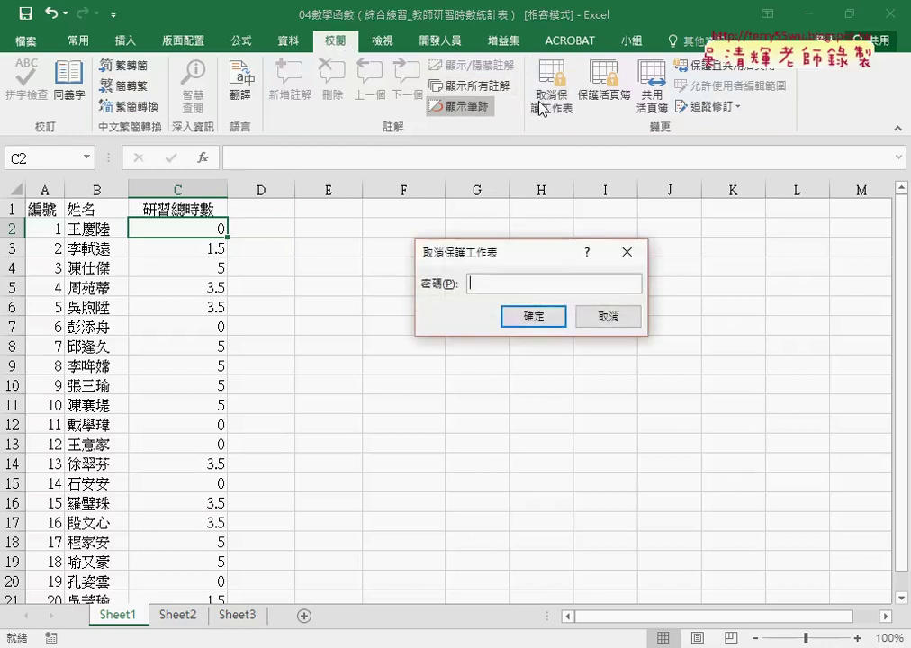
key("Return")
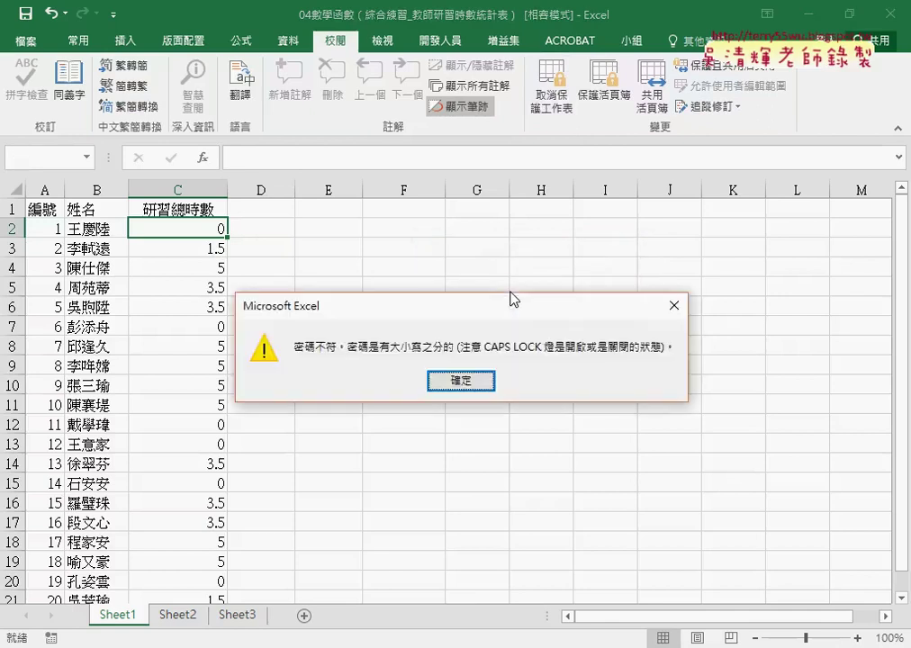
left_click(463, 382)
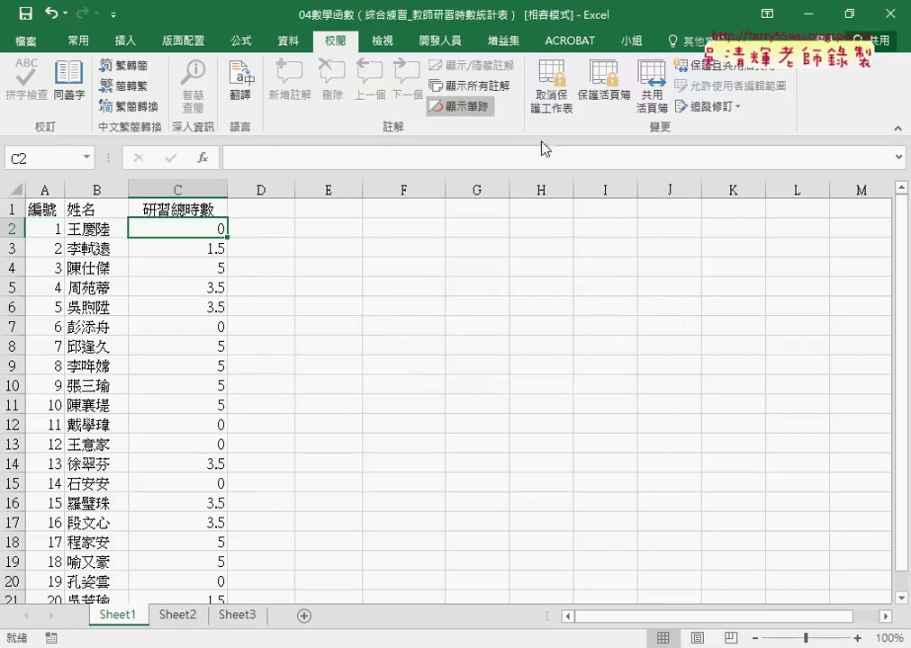
Unprotect Sheet1 by entering the sheet password at the prompt
left_click(551, 88)
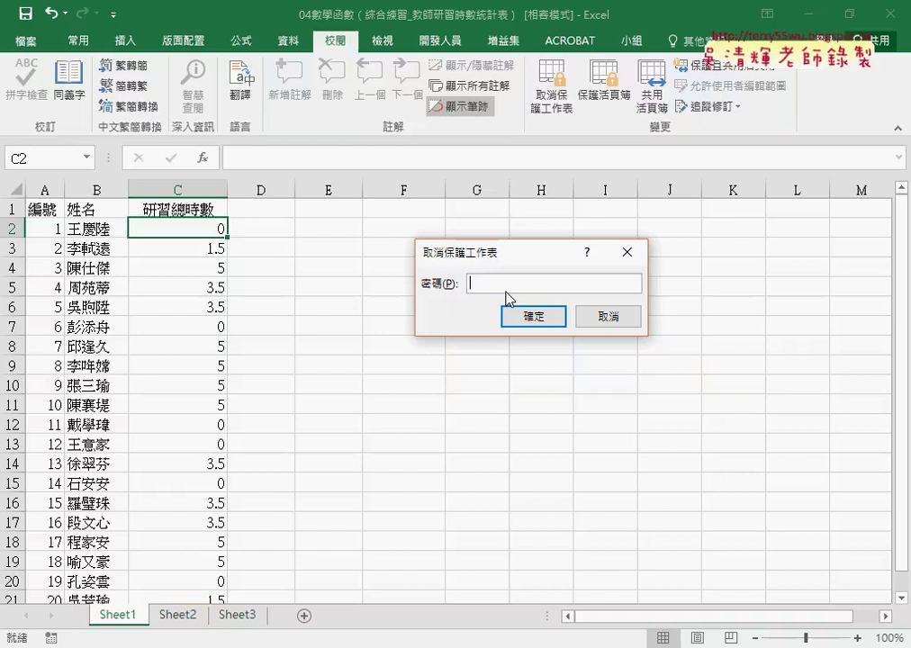
key("Return")
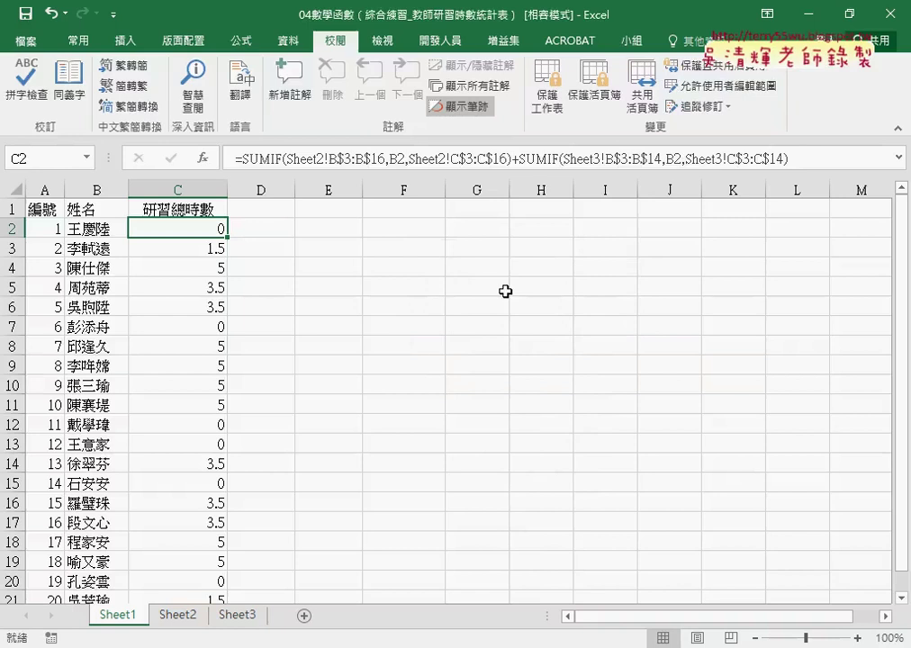
In Protect Sheet, type the sheet password and retype it in Confirm Password
left_click(549, 99)
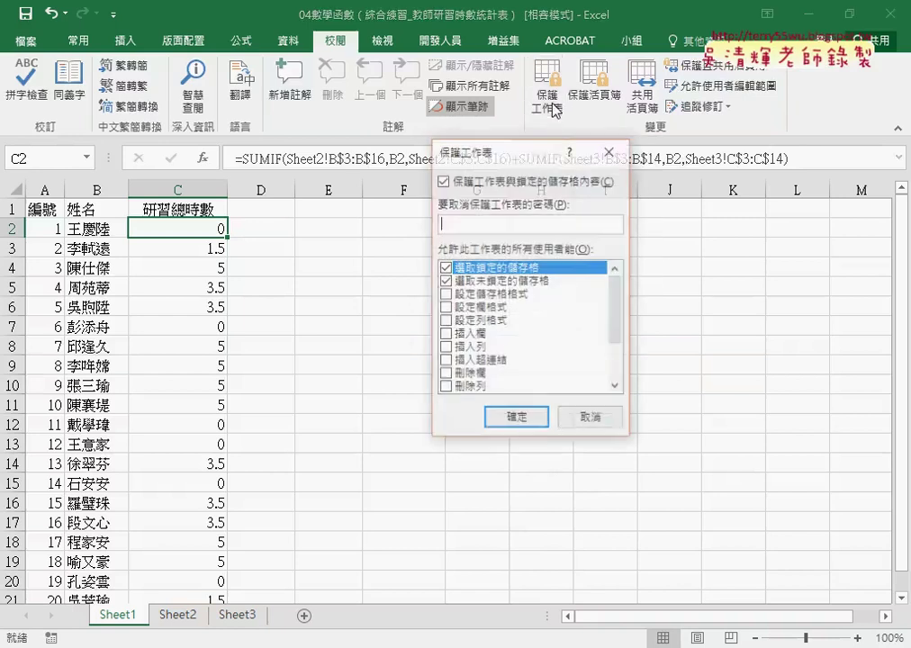
key("Return")
key("Return")
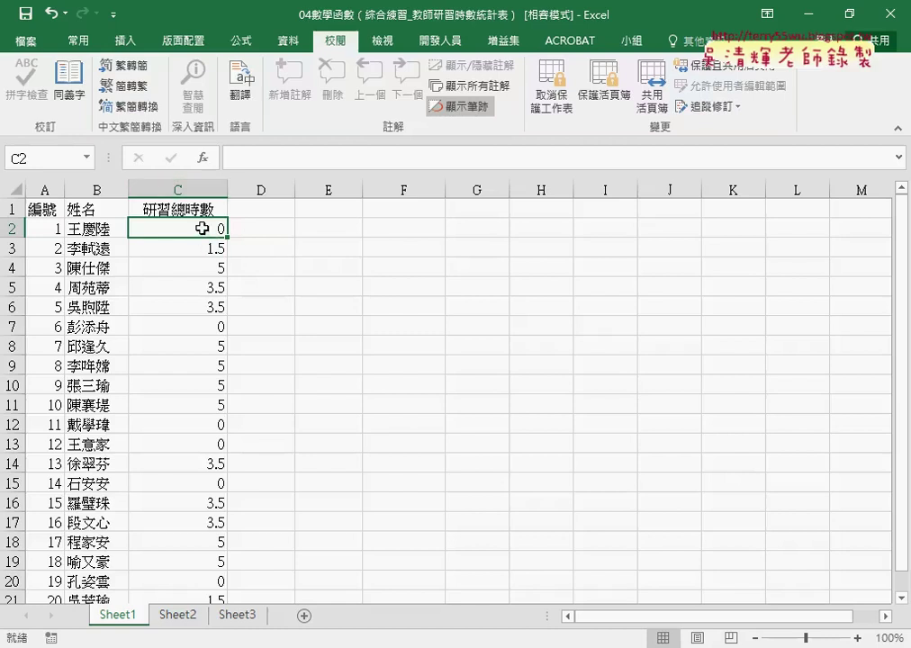
Unprotect Sheet1 by entering the sheet password
left_click(564, 87)
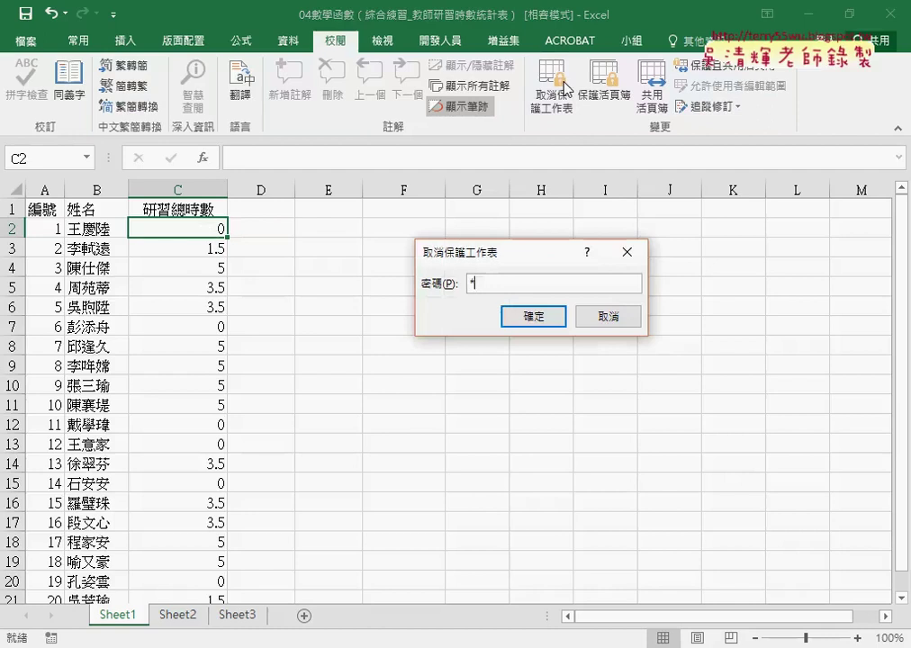
key("Return")
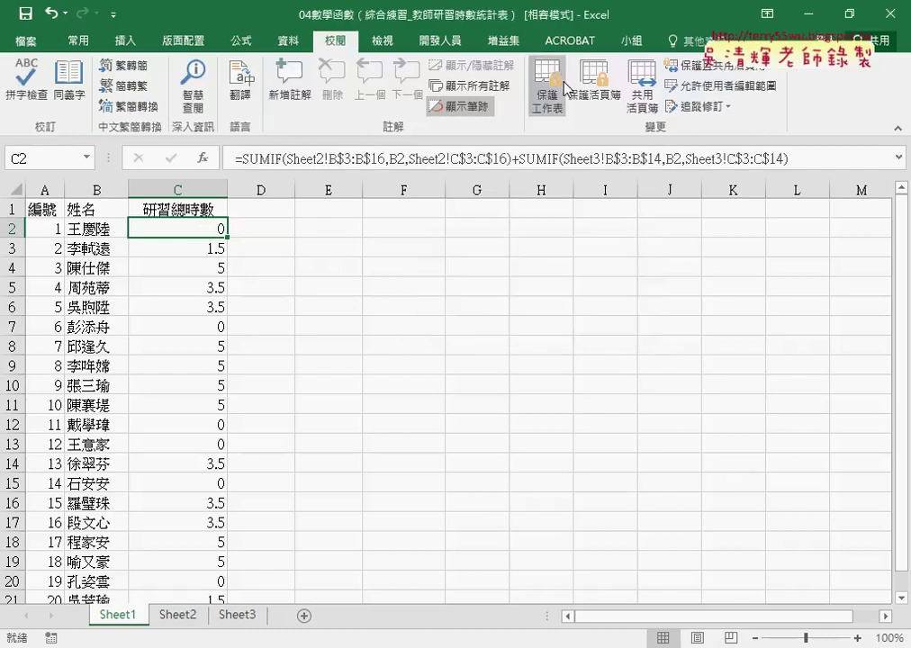
Turn off Locked and Hidden for every cell on the sheet, then select C2:C21
left_click(18, 191)
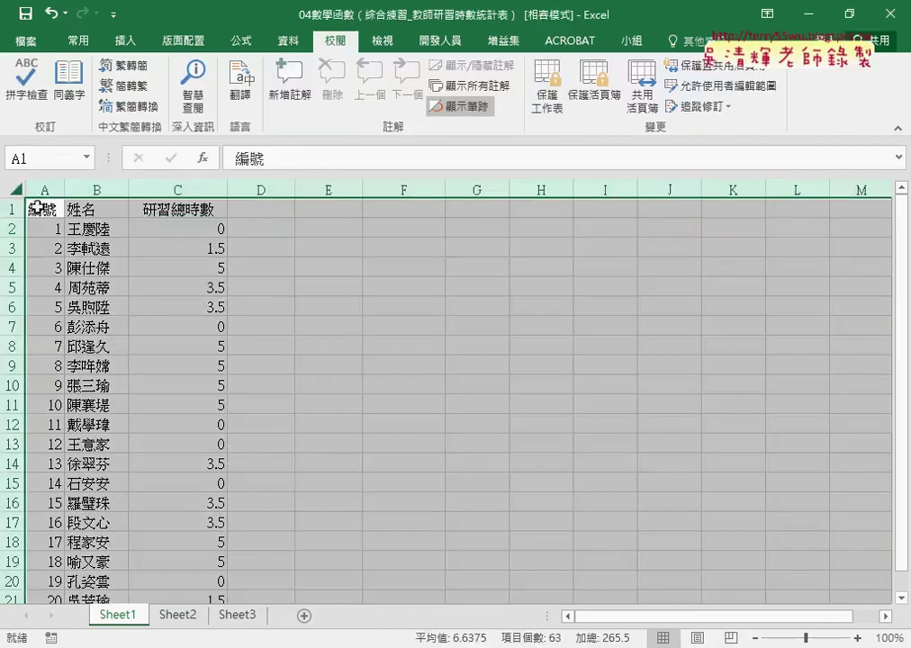
right_click(281, 280)
left_click(346, 449)
left_click(142, 242)
left_click(143, 241)
left_click(142, 261)
left_click(142, 262)
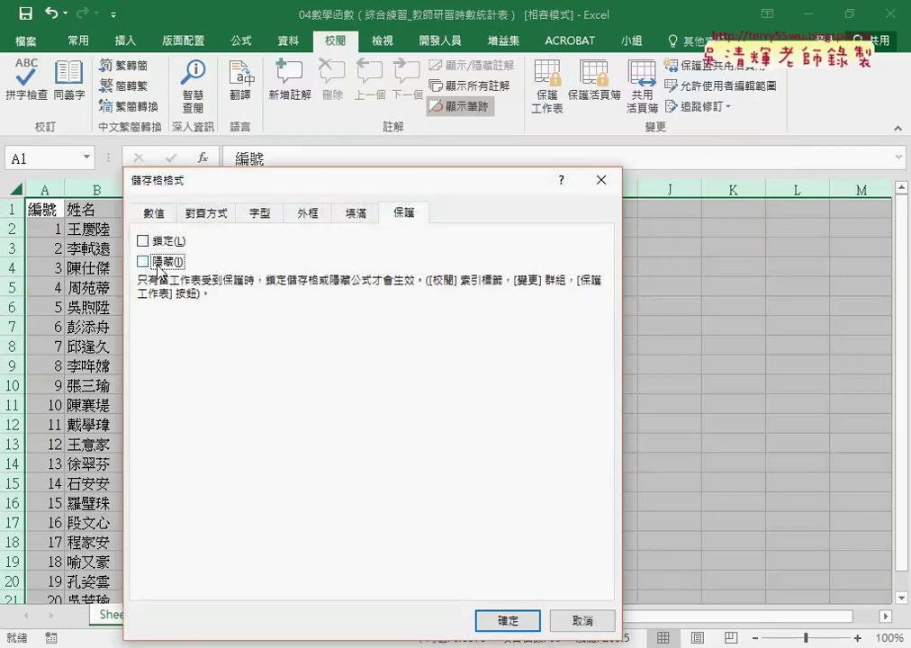
left_click_drag(243, 181, 387, 103)
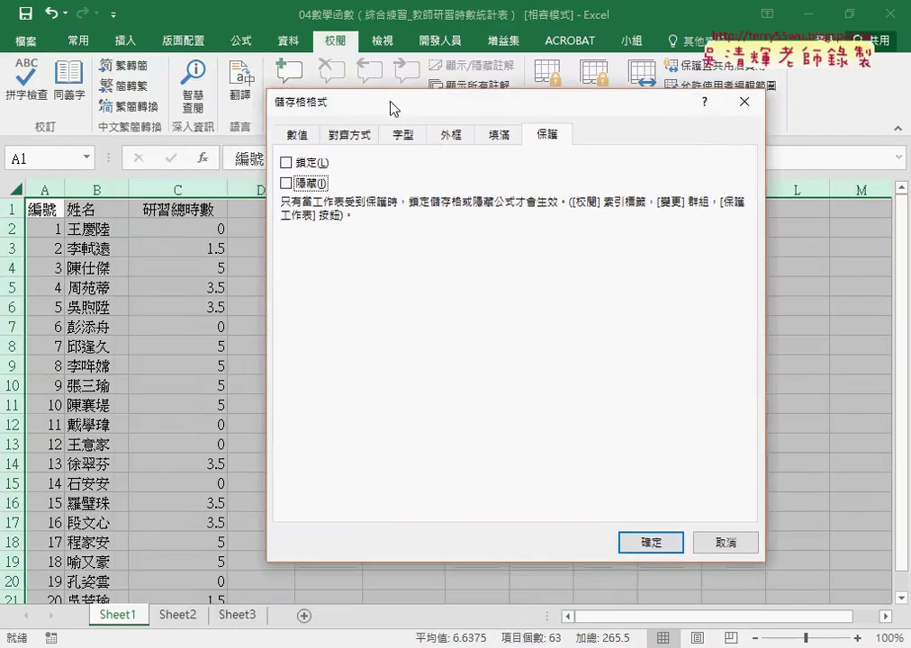
left_click(666, 544)
mouse_move(196, 230)
left_mouse_down()
mouse_move(198, 594)
mouse_move(203, 530)
left_mouse_up()
Set the formula cells C2:C21 to Locked and Hidden
right_click(203, 531)
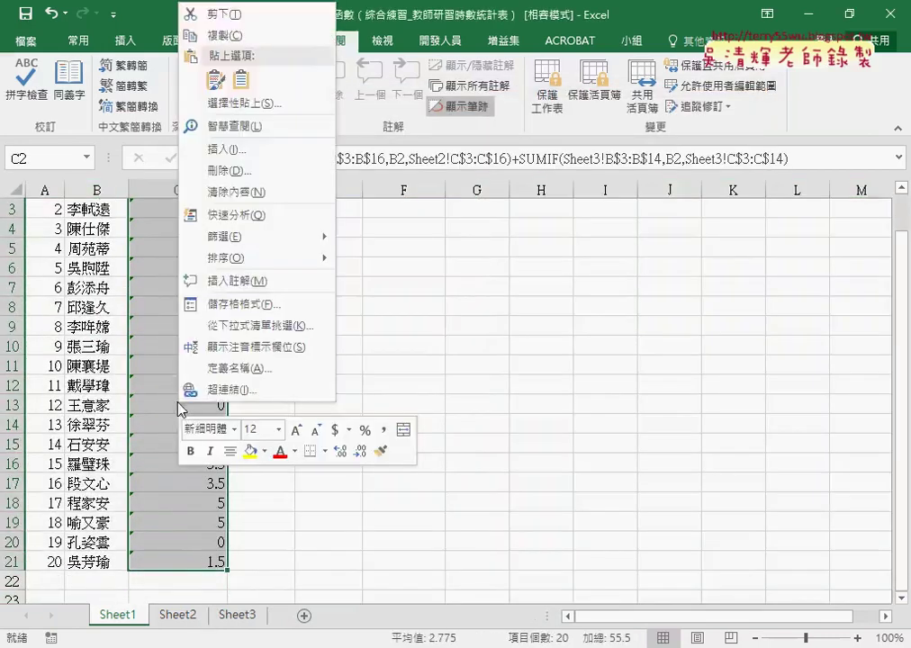
left_click(239, 304)
left_click(26, 126)
left_click(27, 146)
left_click(378, 507)
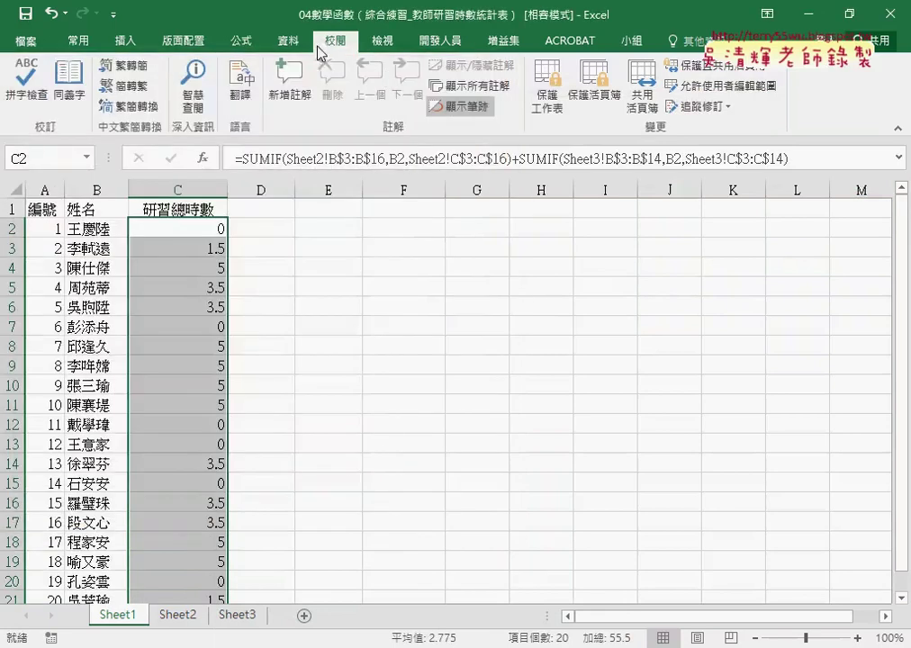
Protect Sheet1 with a password, entered and confirmed
left_click(546, 93)
key("Return")
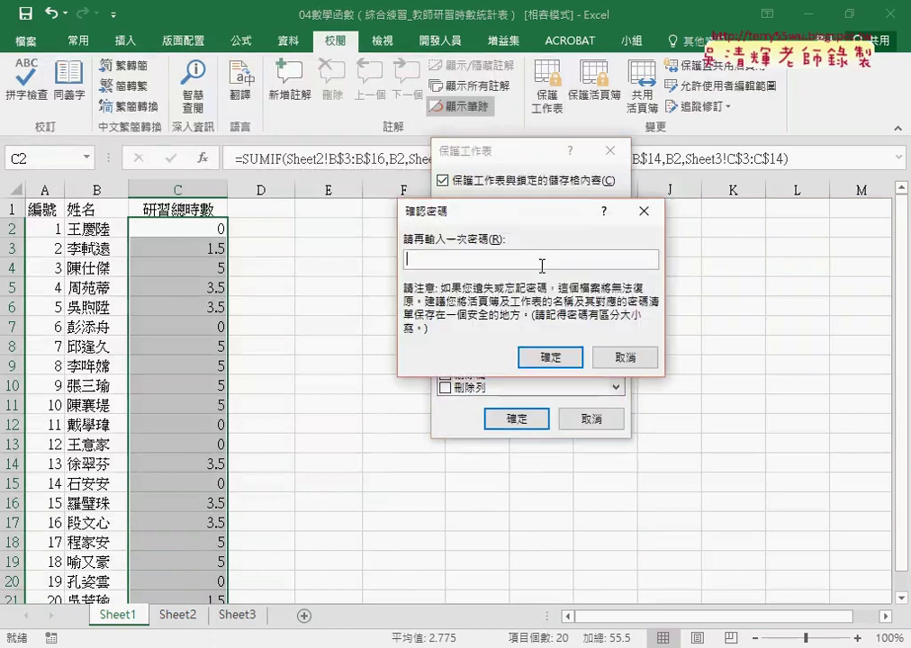
key("Return")
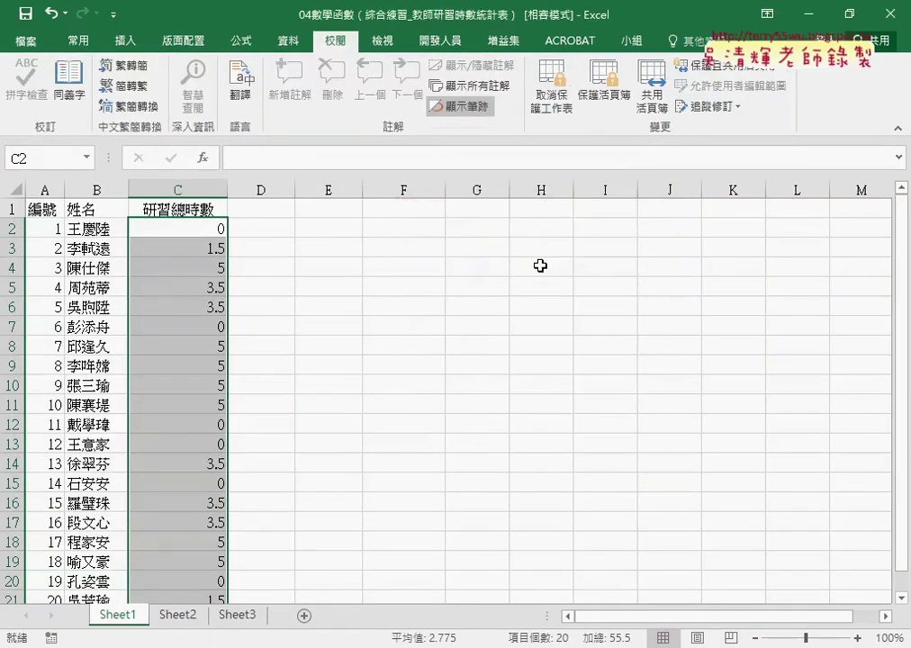
left_click(545, 83)
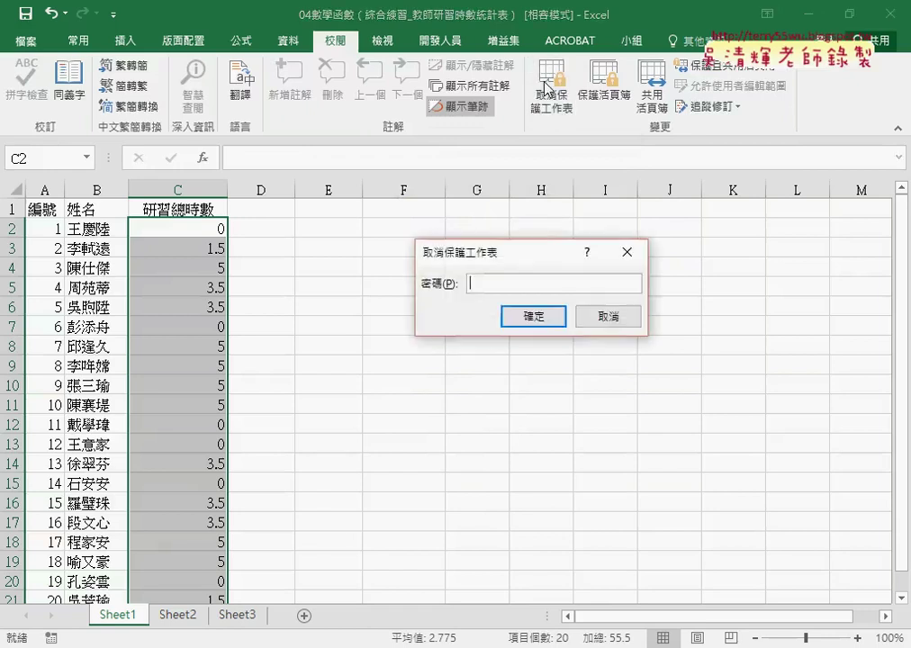